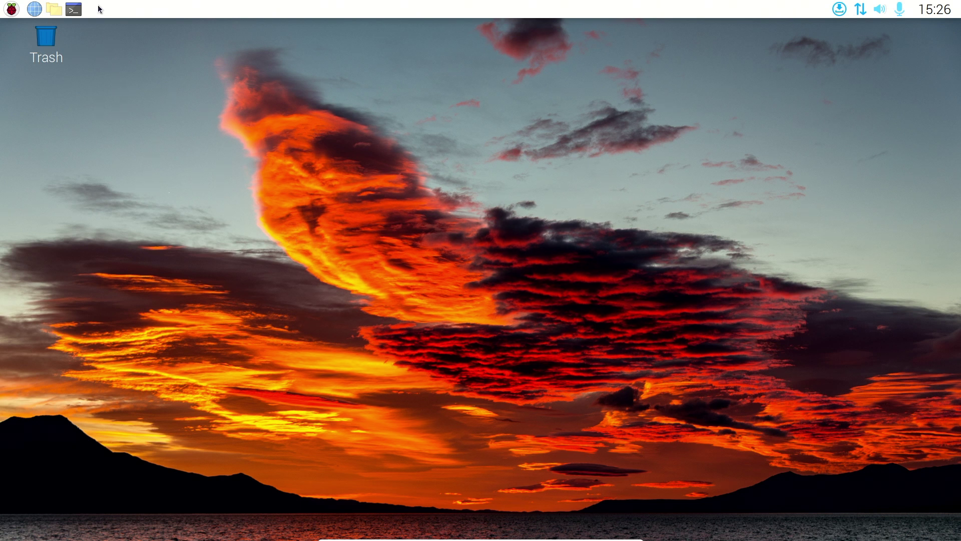
# - Open a new terminal and raise its Monospace Regular font size from 10 to 20 in Preferences
pyautogui.click(74, 9)
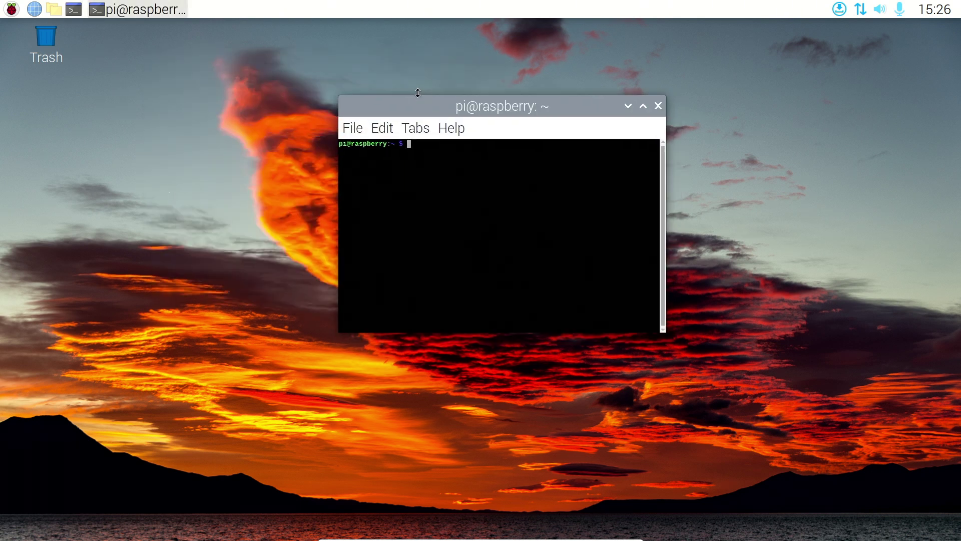
pyautogui.write('unamne')
pyautogui.click(385, 124)
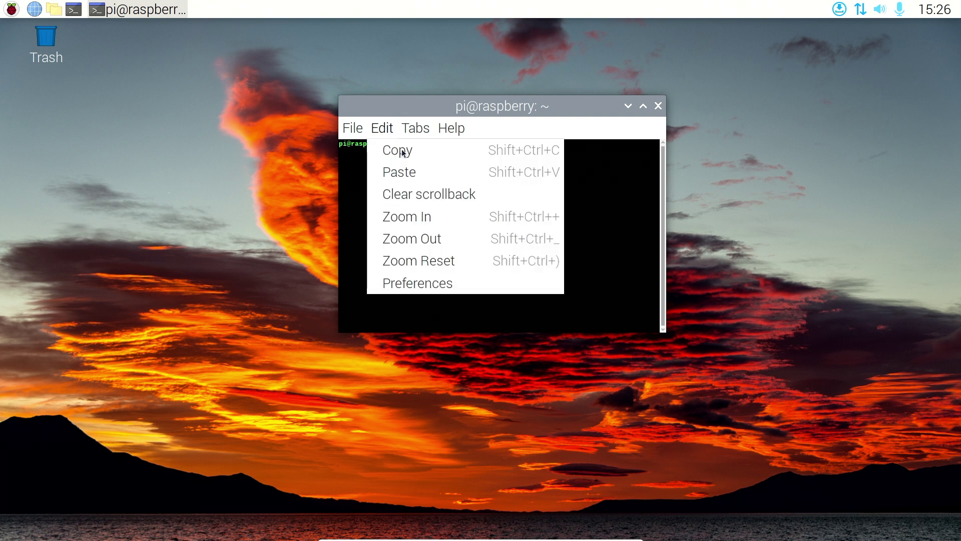
pyautogui.click(453, 283)
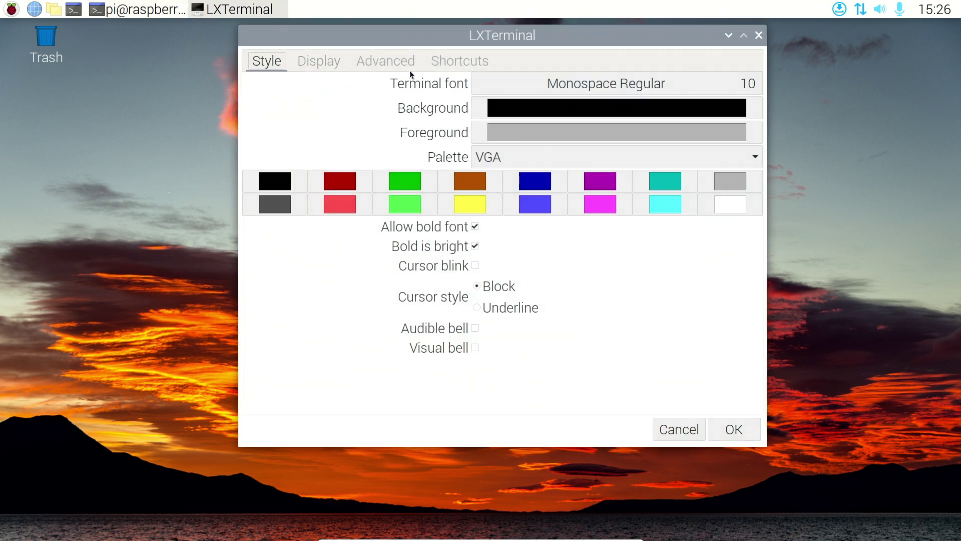
pyautogui.click(575, 83)
pyautogui.doubleClick(577, 357)
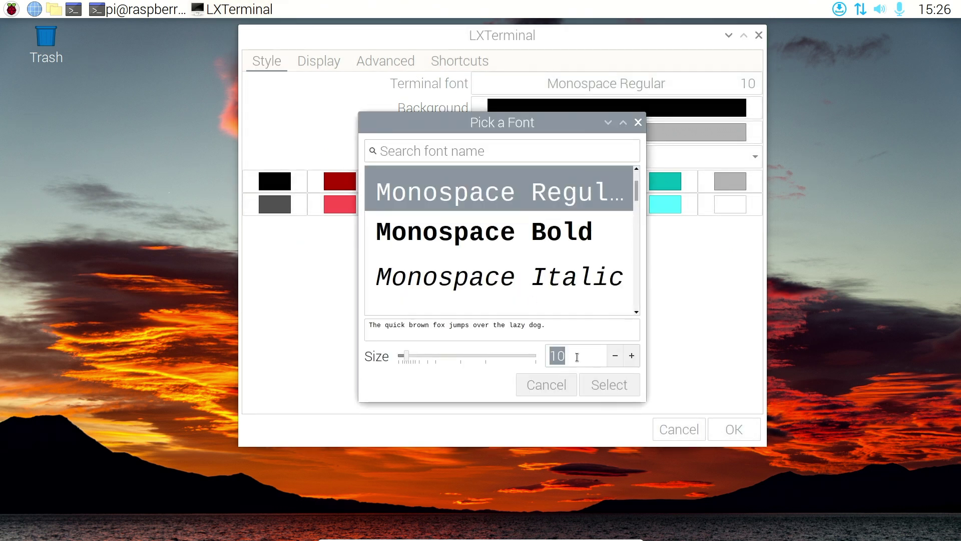
pyautogui.write('20')
pyautogui.click(601, 384)
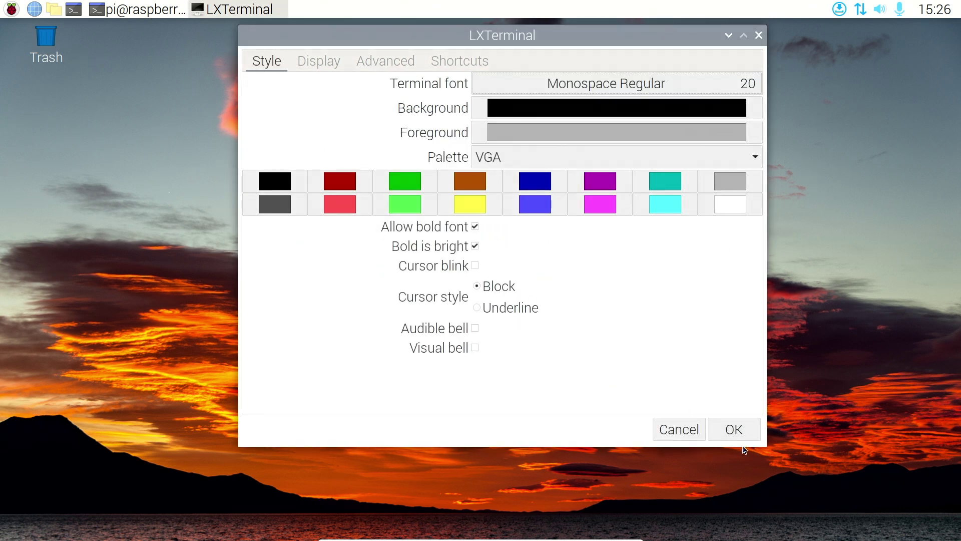
pyautogui.click(734, 429)
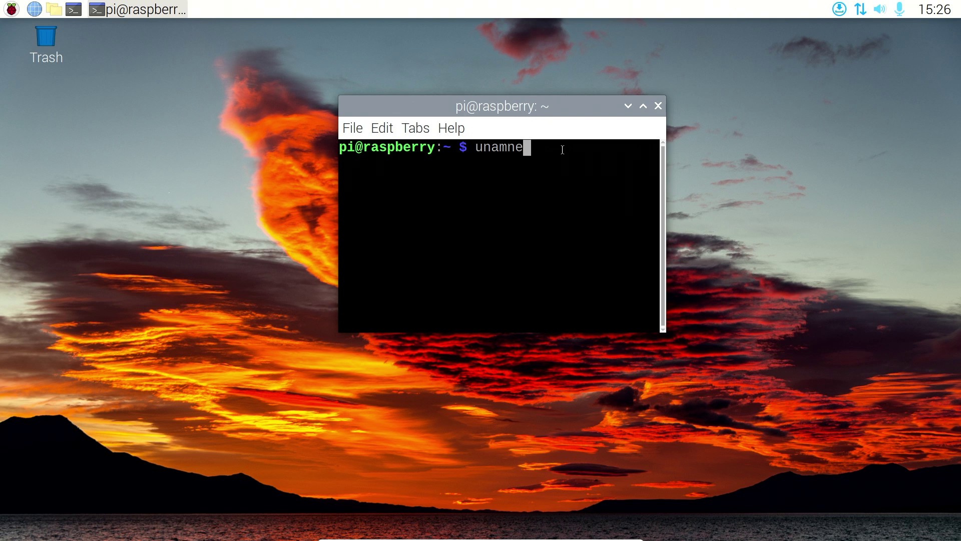
# - Correct the mistyped command and run uname -r to show the kernel version
pyautogui.press('BackSpace')
pyautogui.press('BackSpace')
pyautogui.press('BackSpace')
pyautogui.press('BackSpace')
pyautogui.press('BackSpace')
pyautogui.press('BackSpace')
pyautogui.write('name -r')
pyautogui.press('Return')
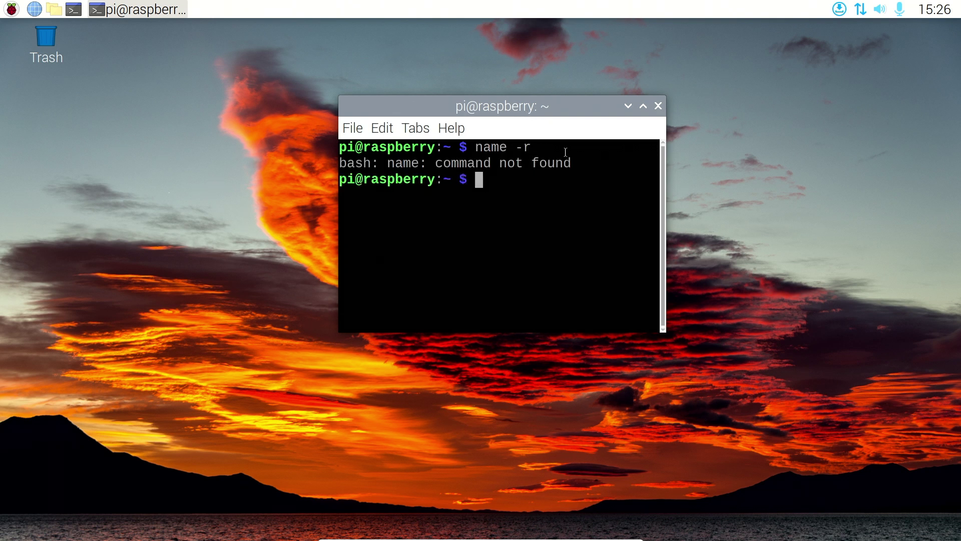
pyautogui.press('Up')
pyautogui.press('Home')
pyautogui.write('u')
pyautogui.press('Return')
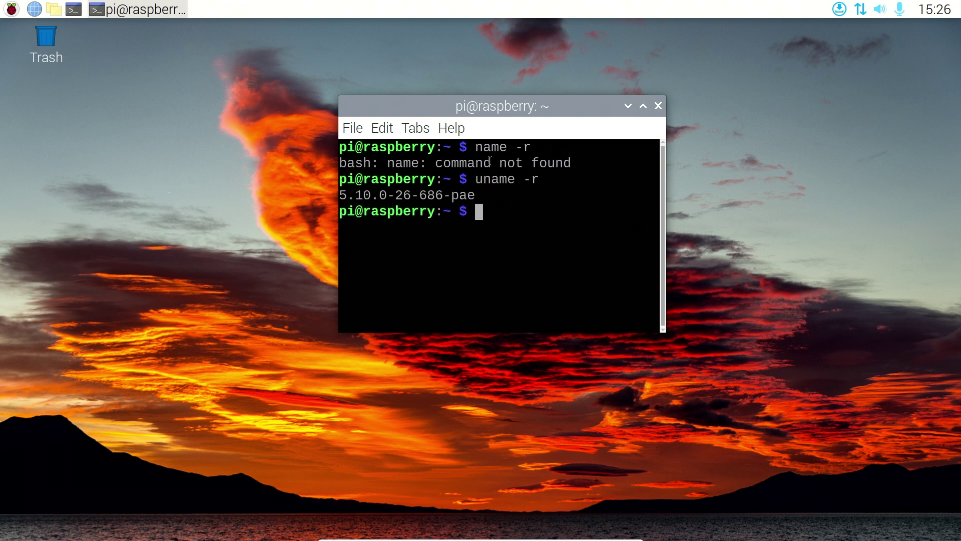
# - Maximise the terminal window and enlarge its text
pyautogui.click(643, 107)
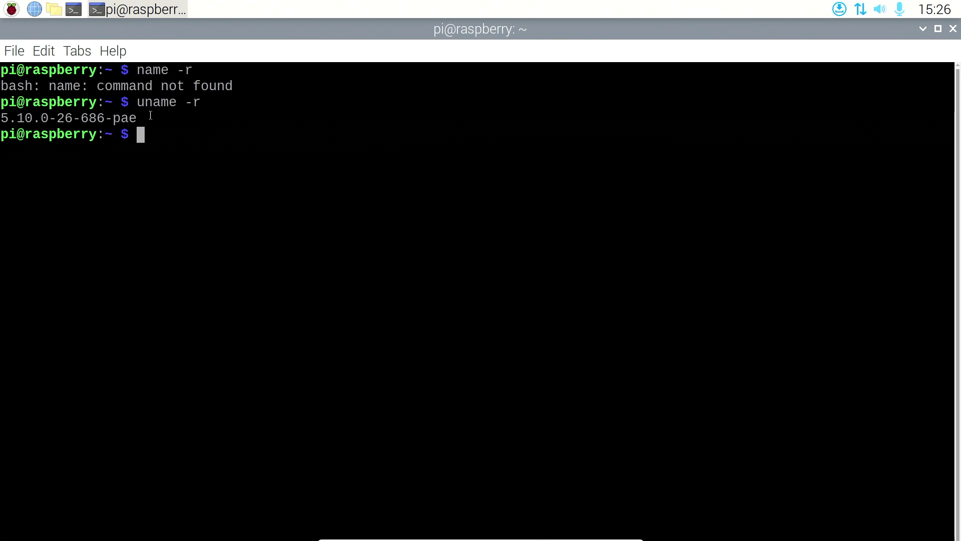
pyautogui.moveTo(150, 115); pyautogui.dragTo(2, 100)
pyautogui.click(345, 144)
pyautogui.hotkey('ctrl', '+')
pyautogui.hotkey('ctrl', '+')
pyautogui.hotkey('ctrl', '+')
pyautogui.hotkey('ctrl', '+')
pyautogui.hotkey('ctrl', '+')
pyautogui.hotkey('ctrl', '+')
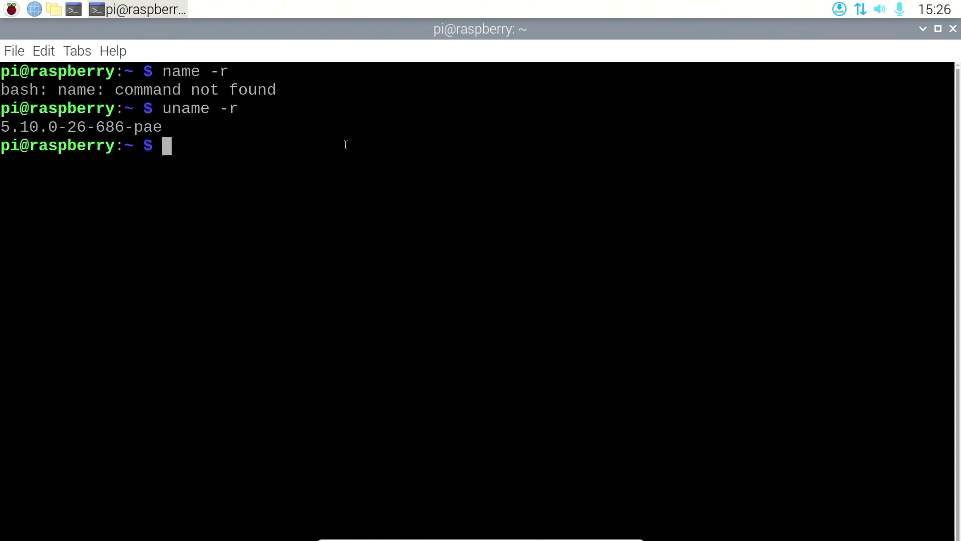
# - Highlight the parts of kernel version 5.10.0-26-686-pae in the output
pyautogui.doubleClick(211, 140)
pyautogui.click(4, 164)
pyautogui.moveTo(70, 152); pyautogui.dragTo(296, 180)
pyautogui.click(102, 155)
pyautogui.click(138, 158)
pyautogui.click(188, 156)
pyautogui.click(295, 180)
pyautogui.moveTo(230, 155); pyautogui.dragTo(189, 157)
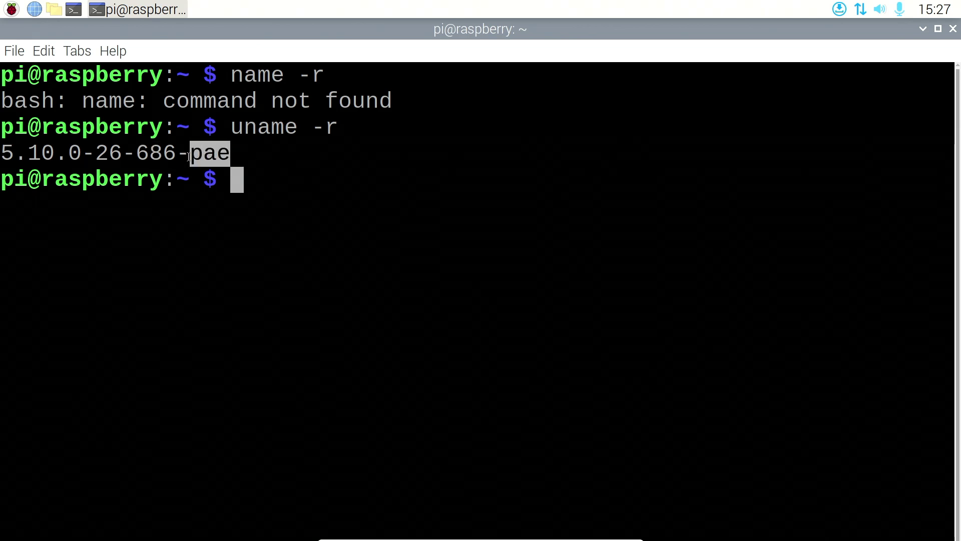
pyautogui.click(241, 212)
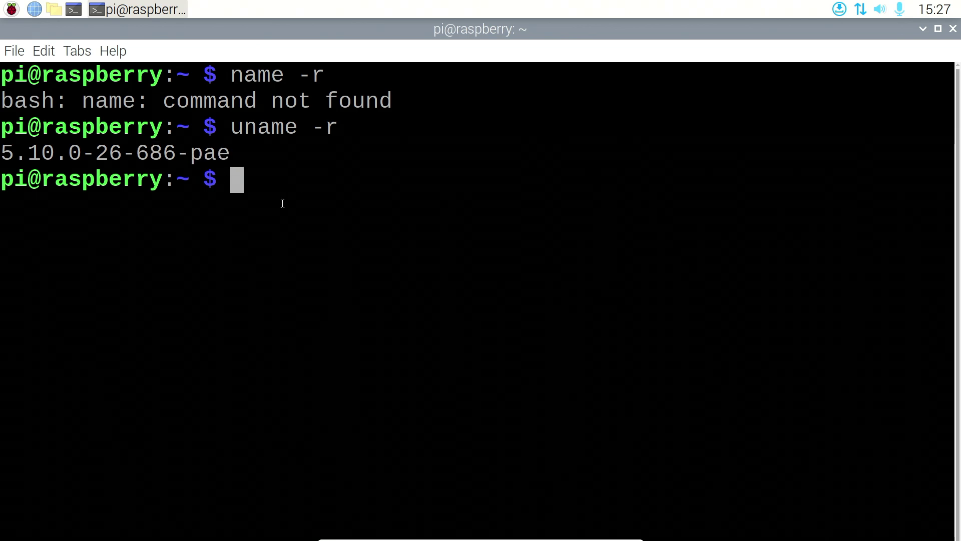
# - Run sudo apt update, which reports 62 upgradable packages, and type lspci at the prompt
pyautogui.write('suid')
pyautogui.press('BackSpace')
pyautogui.press('BackSpace')
pyautogui.write('d')
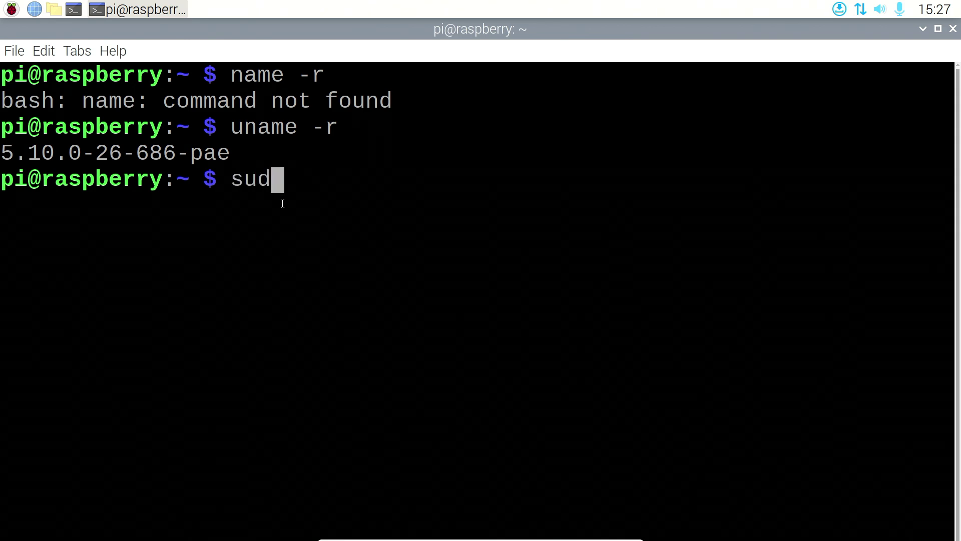
pyautogui.write('o apt')
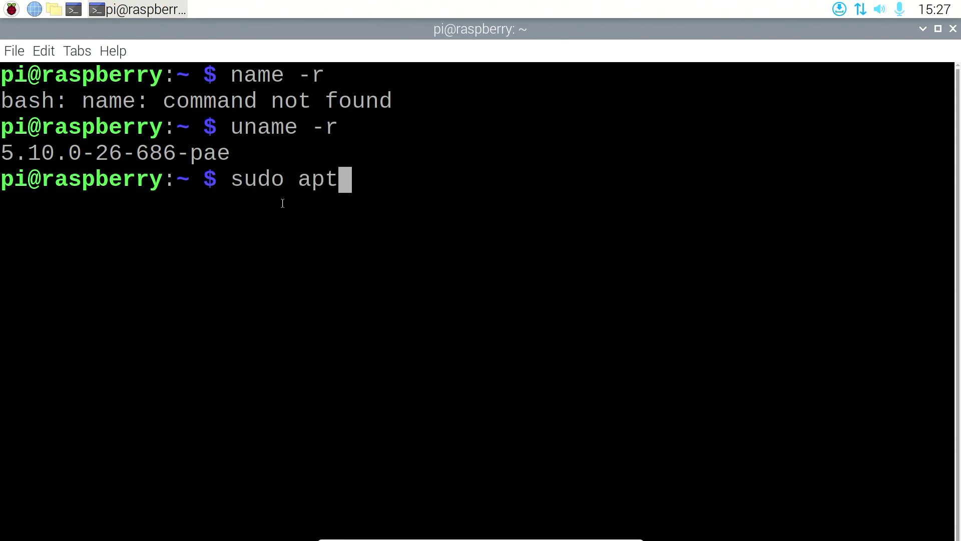
pyautogui.write(' update')
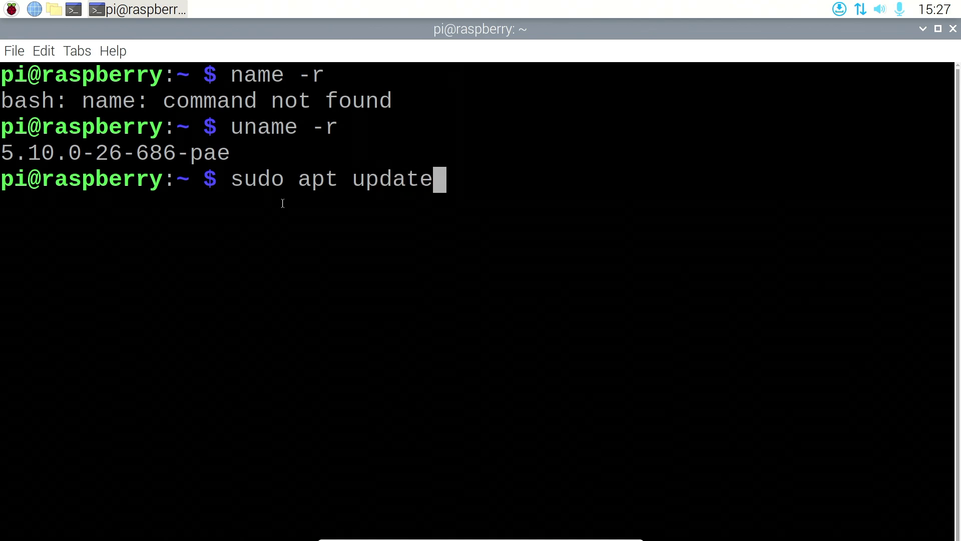
pyautogui.hotkey('ctrl', 'l')
pyautogui.press('Return')
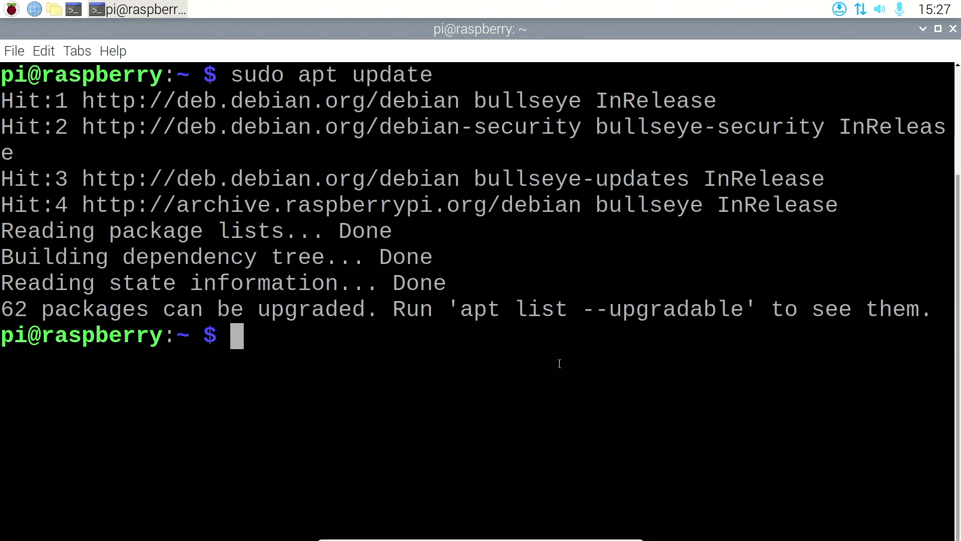
pyautogui.write('ls')
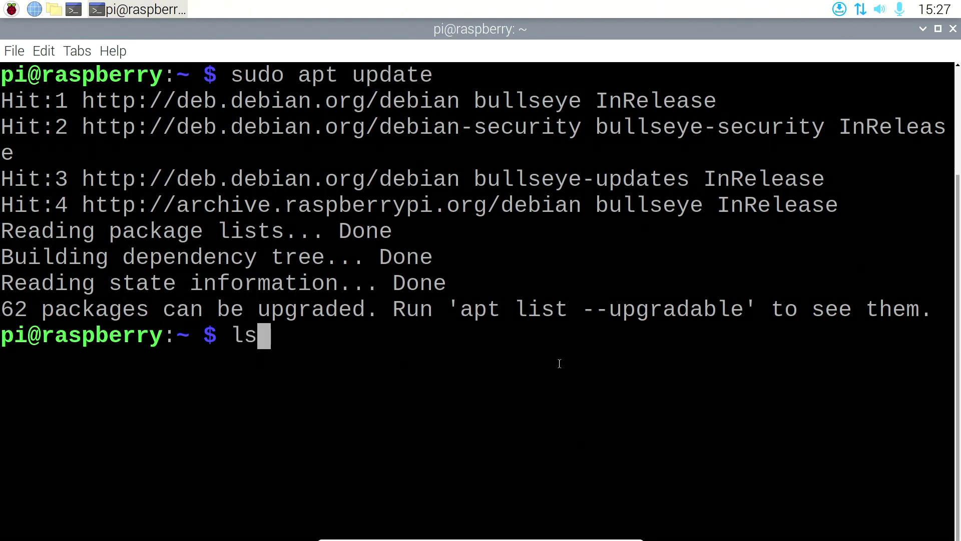
pyautogui.write('pci')
# - Run lspci | less and highlight the Intel Corporation and VGA compatible controller lines
pyautogui.hotkey('ctrl', 'l')
pyautogui.write('| ')
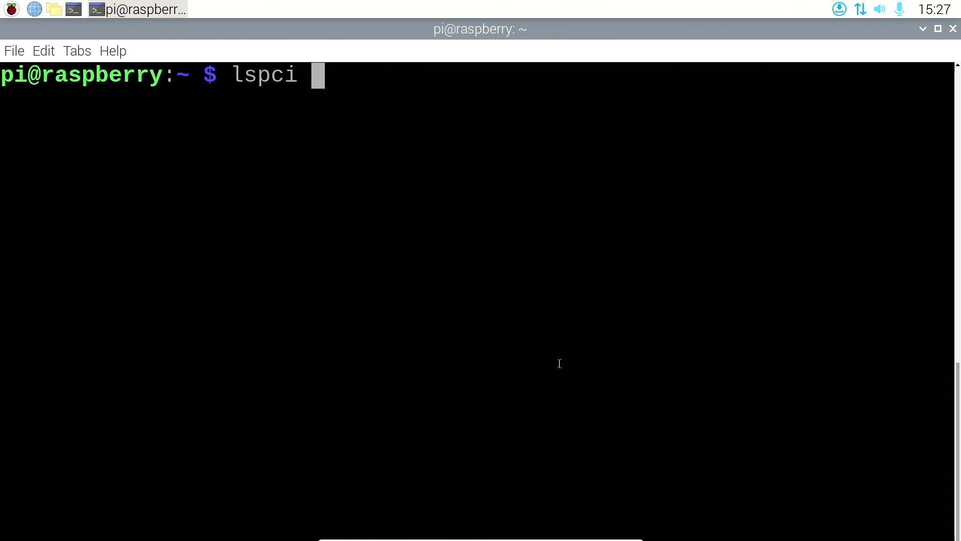
pyautogui.write('less')
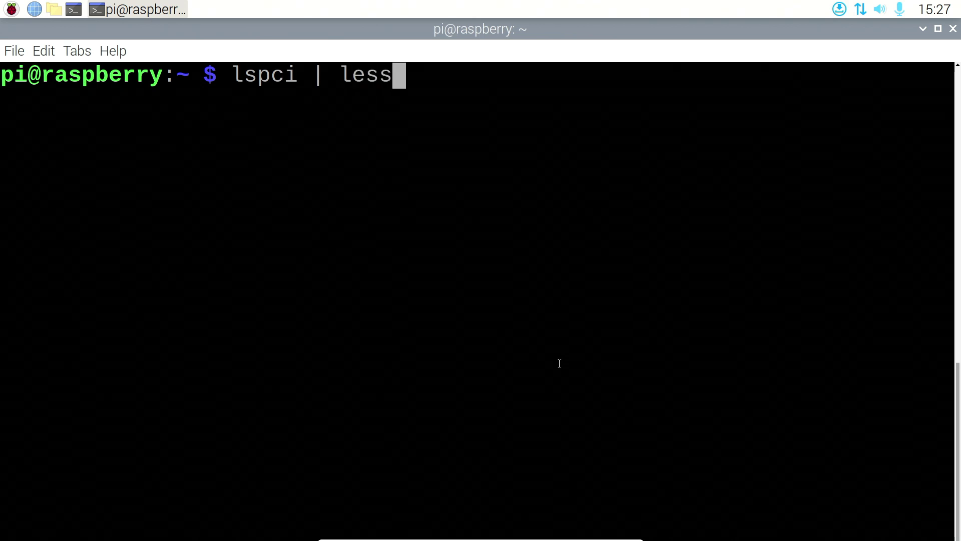
pyautogui.press('Return')
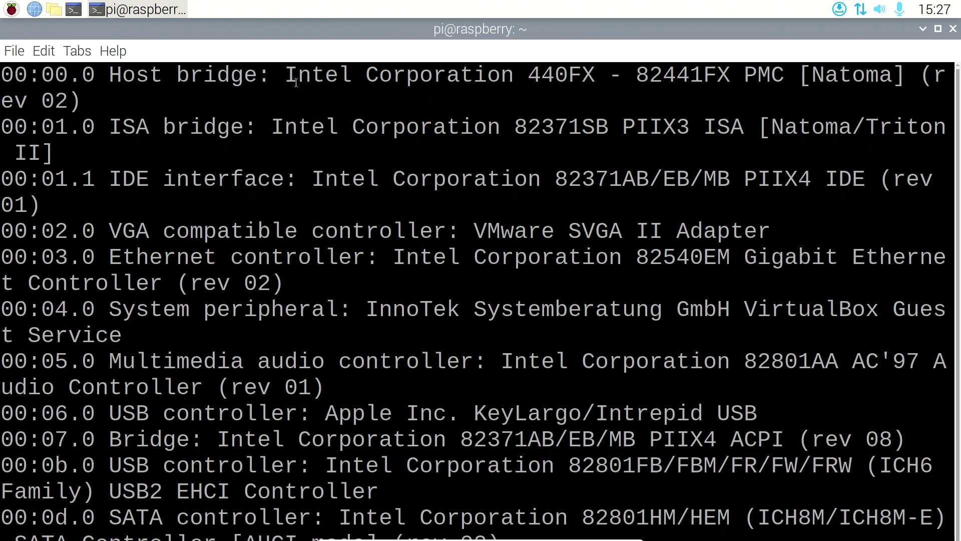
pyautogui.moveTo(295, 82); pyautogui.dragTo(514, 83)
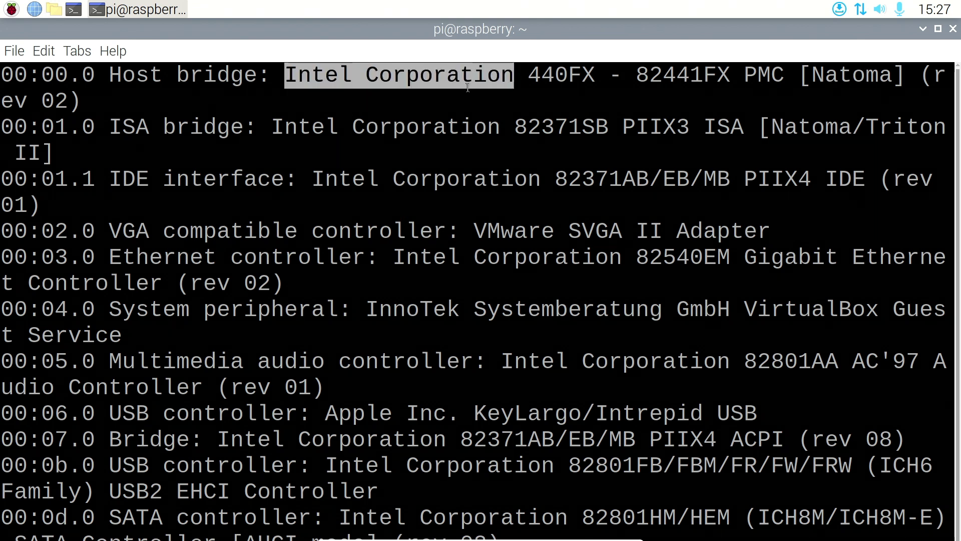
pyautogui.click(484, 119)
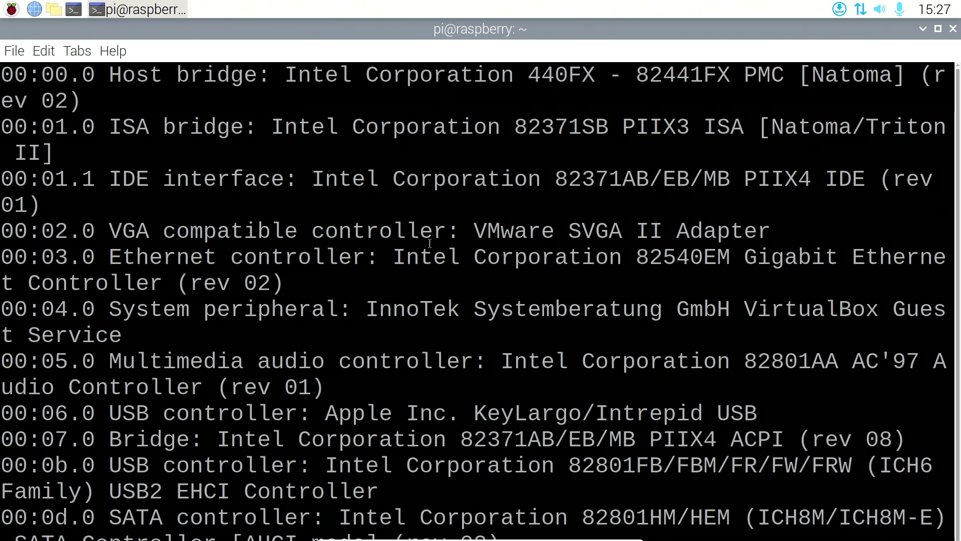
pyautogui.moveTo(478, 220); pyautogui.dragTo(1, 232)
pyautogui.click(550, 335)
# - Shrink the text, re-run lspci | less to review devices through the audio controller, then quit
pyautogui.hotkey('ctrl', '-')
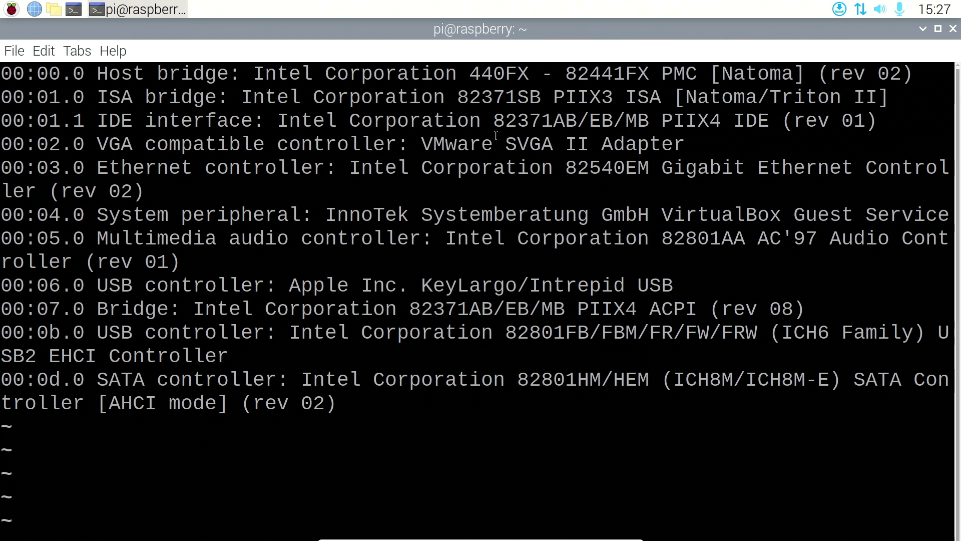
pyautogui.press('q')
pyautogui.press('Up')
pyautogui.press('Return')
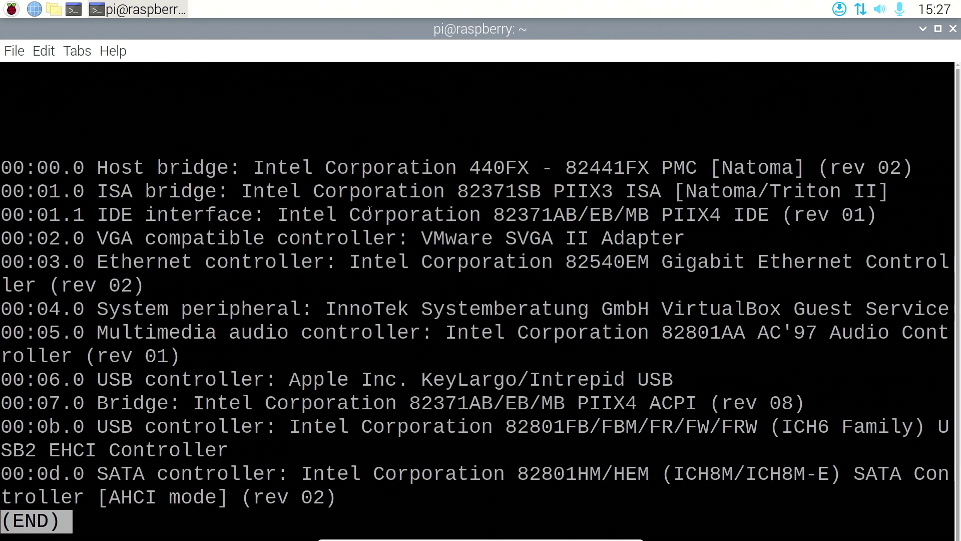
pyautogui.scroll(-2, 384, 250)
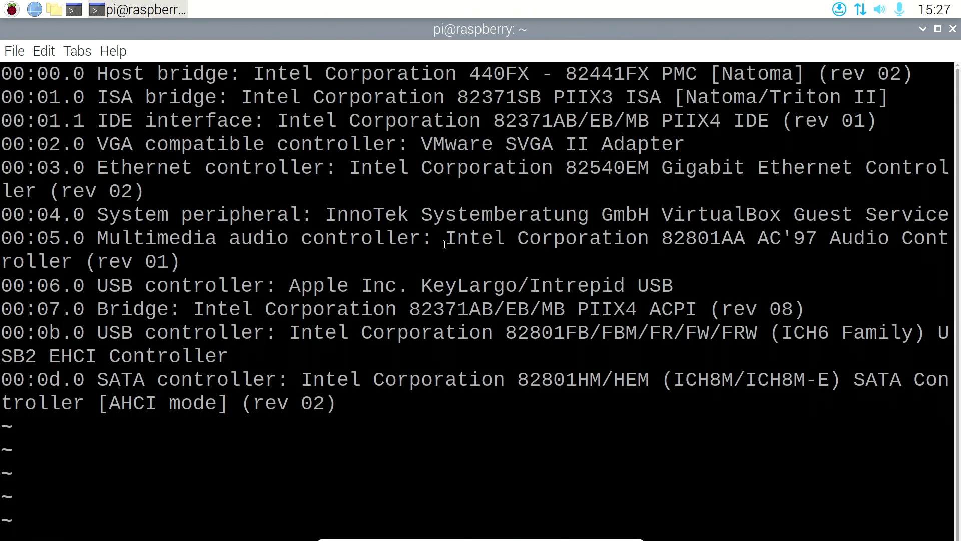
pyautogui.moveTo(361, 411); pyautogui.dragTo(2, 188)
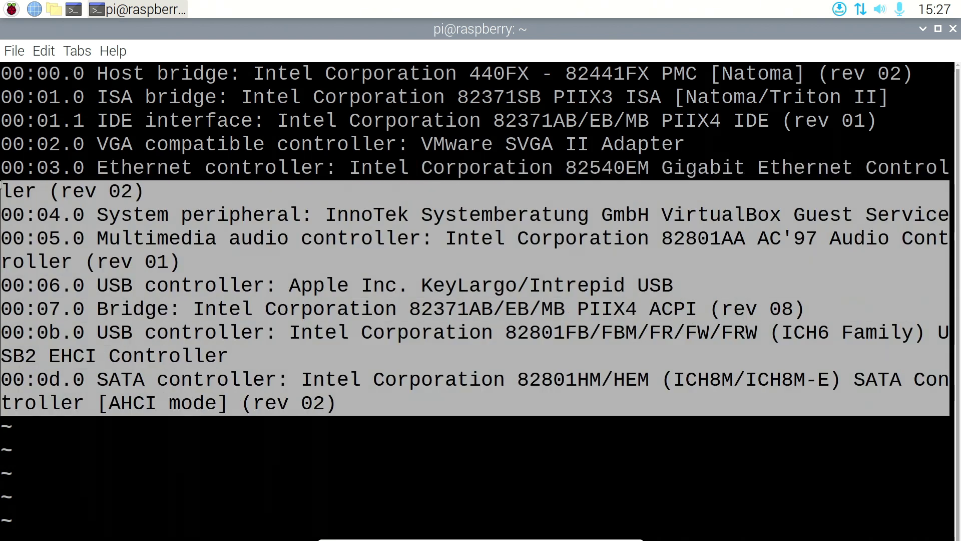
pyautogui.click(439, 438)
pyautogui.moveTo(388, 423); pyautogui.dragTo(7, 265)
pyautogui.click(7, 265)
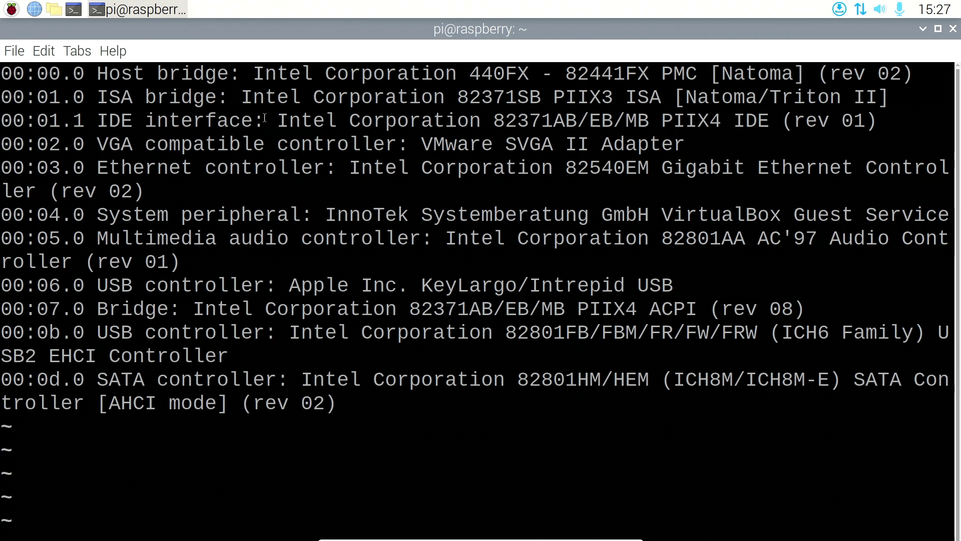
pyautogui.press('q')
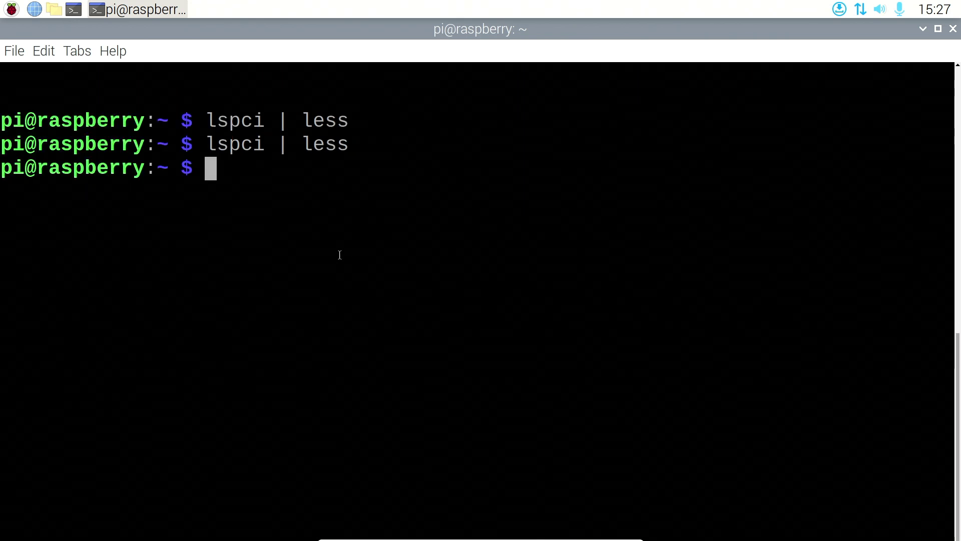
# - Try a cpuinfo command, then clear the recalled command line
pyautogui.write('cpiu')
pyautogui.press('BackSpace')
pyautogui.press('BackSpace')
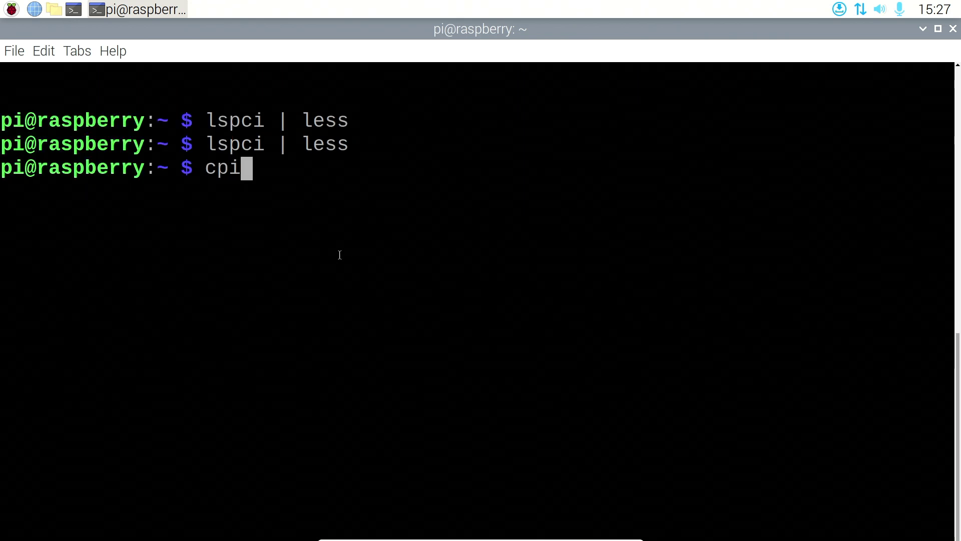
pyautogui.write('uinfo')
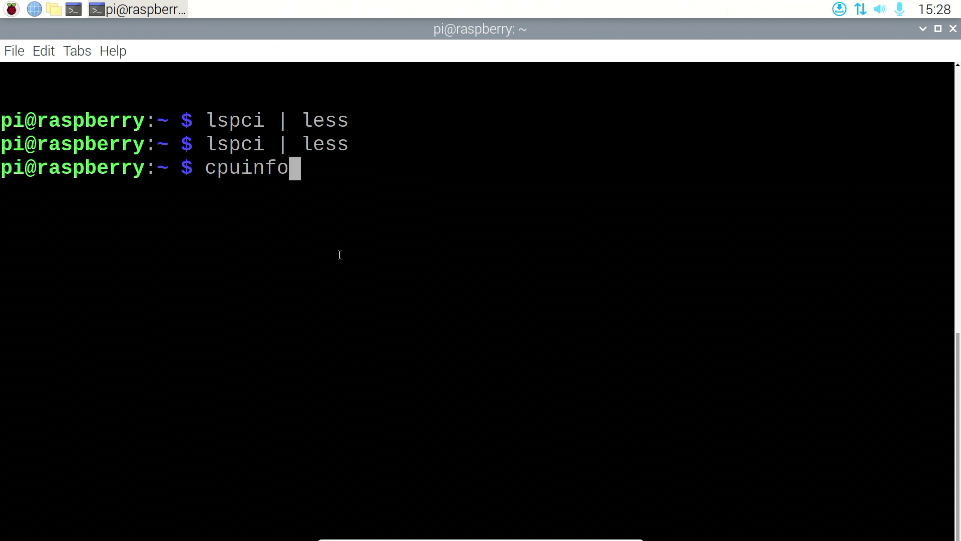
pyautogui.press('Return')
pyautogui.press('Up')
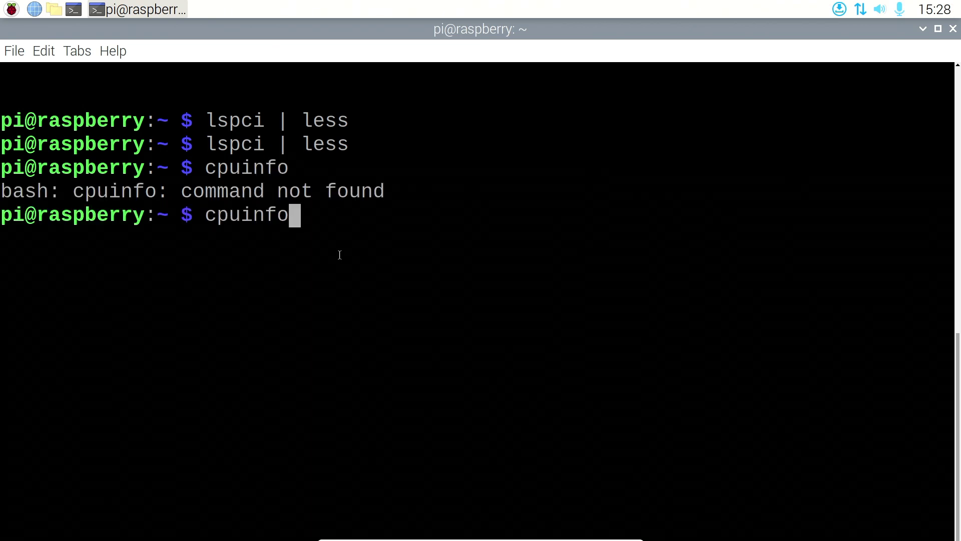
pyautogui.press('Down')
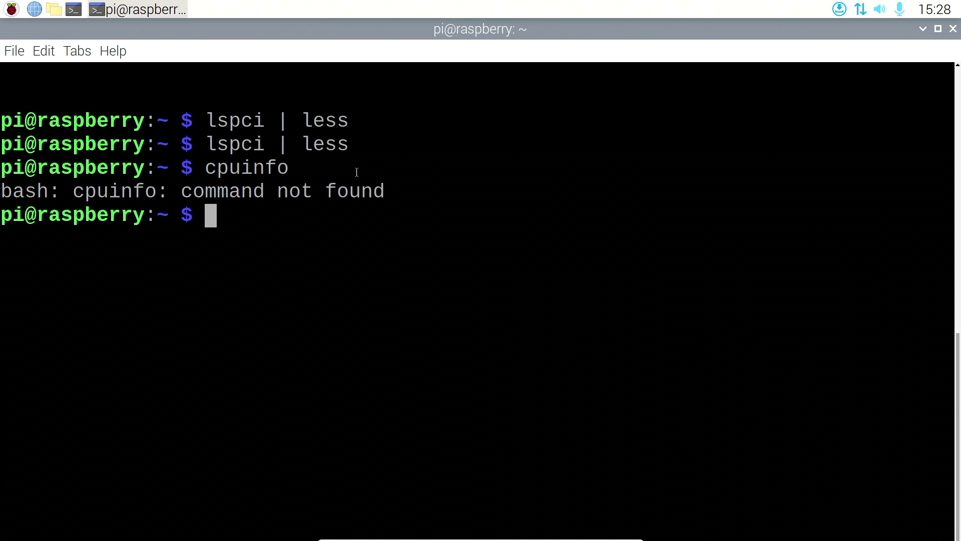
# - Refresh the package lists with sudo apt update
pyautogui.write('suid')
pyautogui.press('BackSpace')
pyautogui.press('BackSpace')
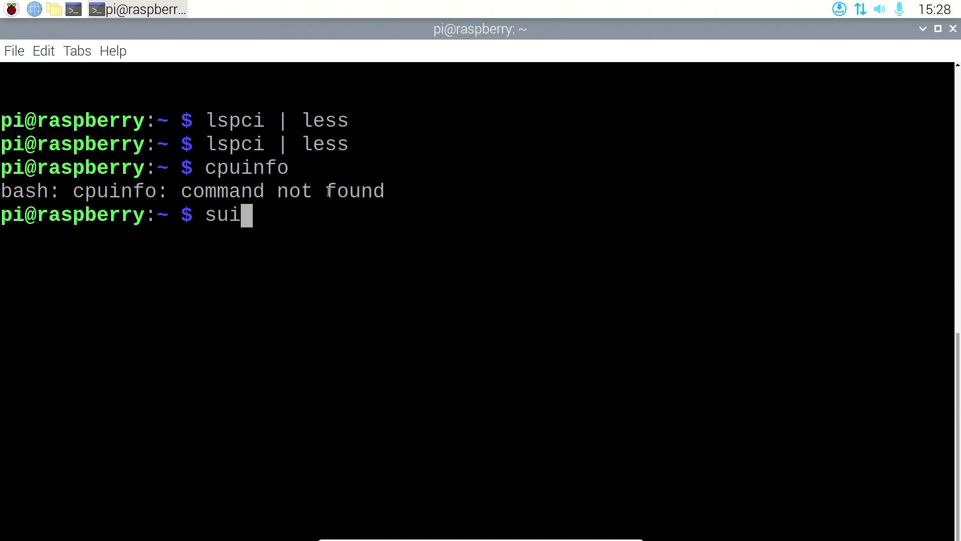
pyautogui.write('do ap')
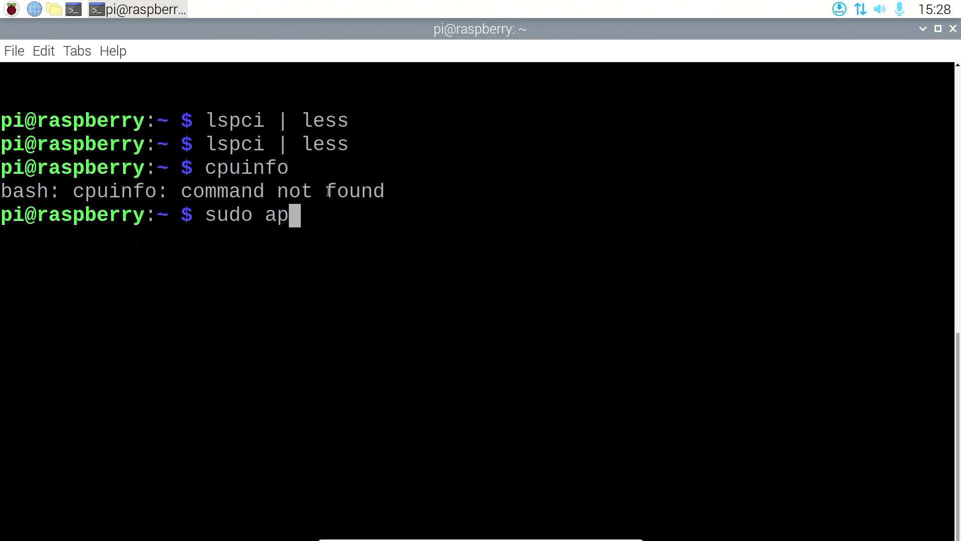
pyautogui.write('t update')
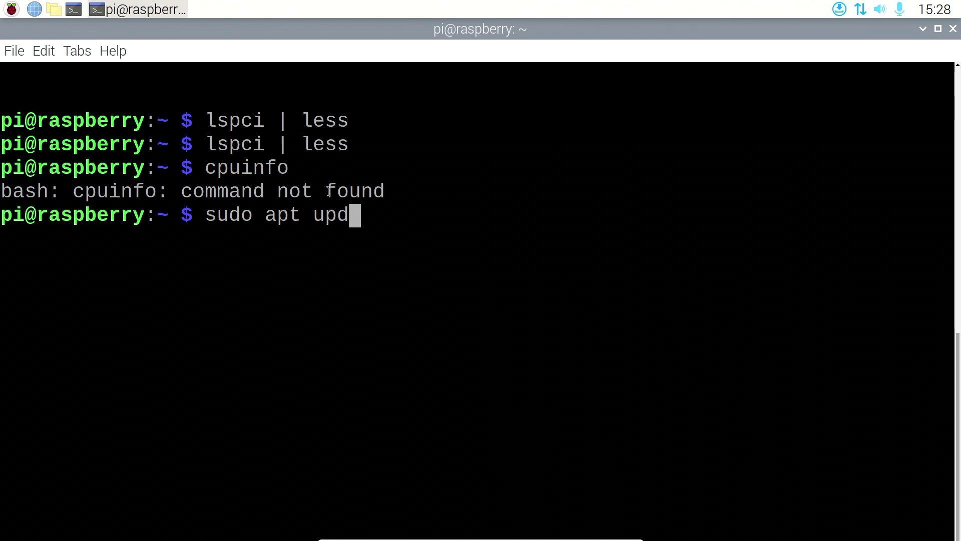
pyautogui.hotkey('ctrl', 'l')
pyautogui.press('Return')
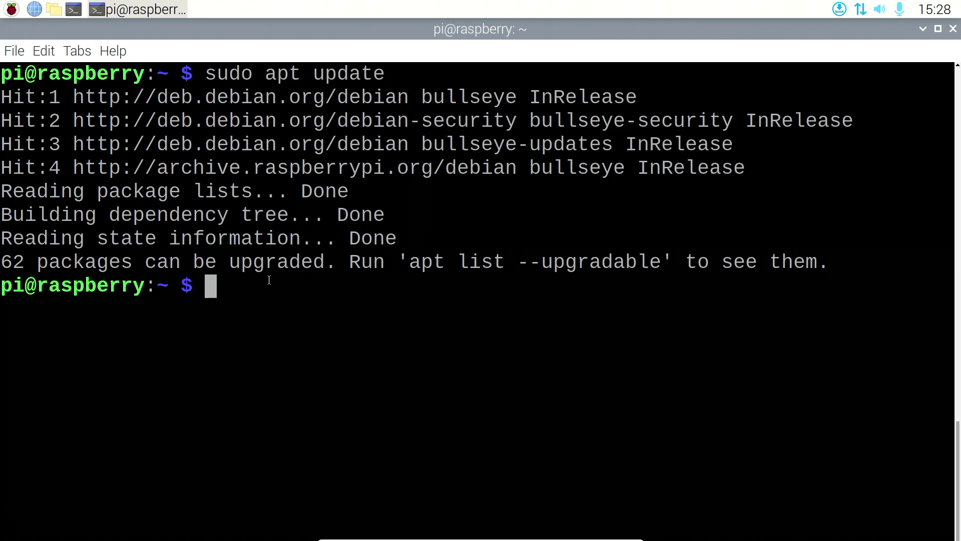
# - Preview sudo apt upgrade's 62 packages at smaller text, cancel it, and recall the command
pyautogui.press('Up')
pyautogui.press('BackSpace')
pyautogui.press('BackSpace')
pyautogui.press('BackSpace')
pyautogui.press('BackSpace')
pyautogui.write('grade')
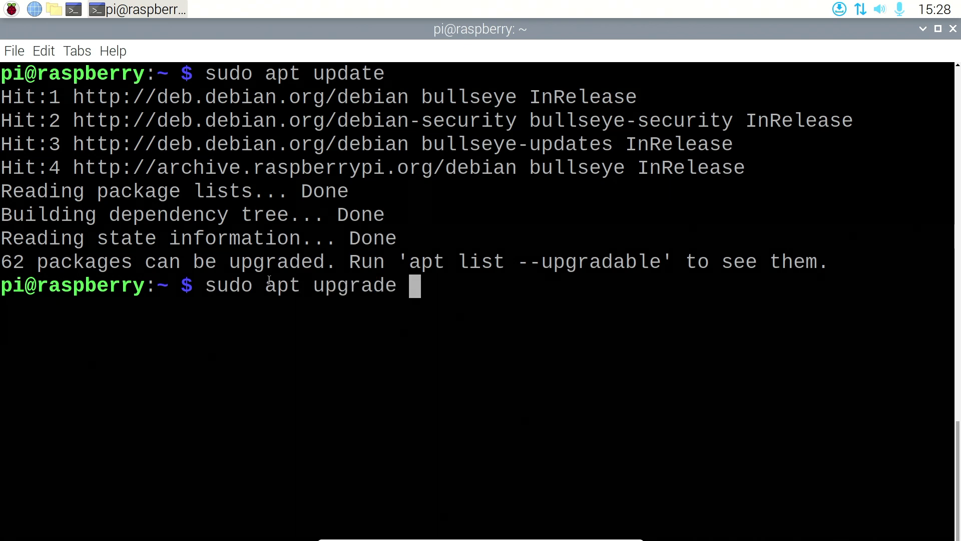
pyautogui.hotkey('ctrl', 'l')
pyautogui.press('Return')
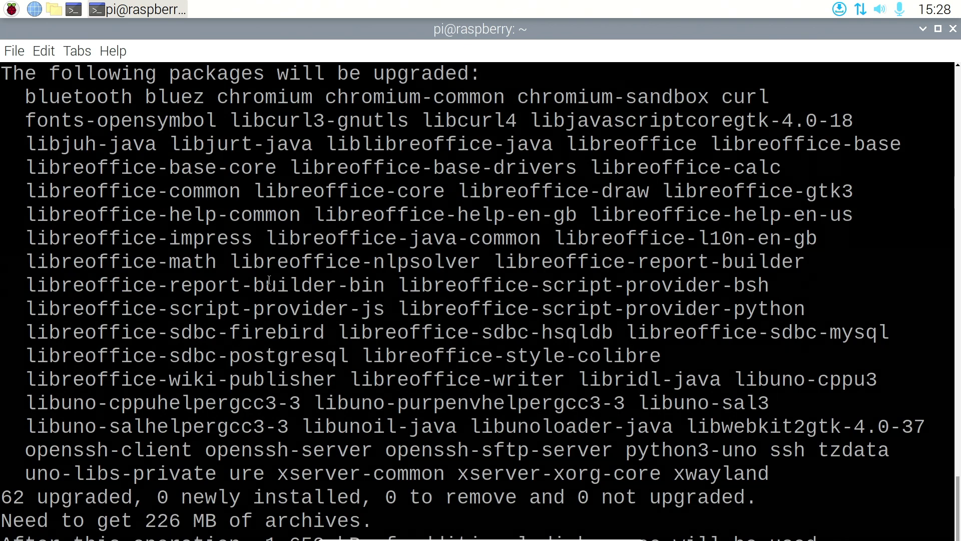
pyautogui.hotkey('ctrl', '-')
pyautogui.hotkey('ctrl', '-')
pyautogui.hotkey('ctrl', '-')
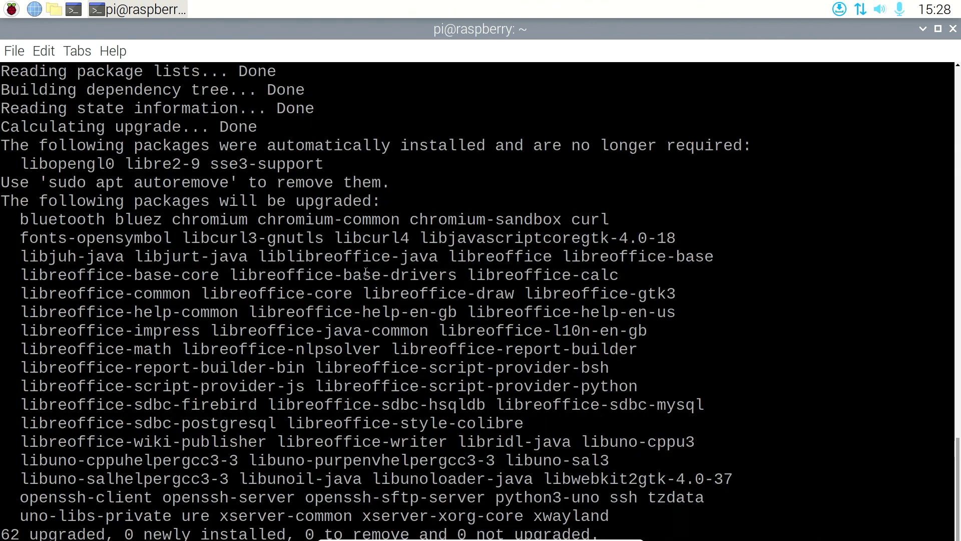
pyautogui.hotkey('ctrl', '-')
pyautogui.hotkey('ctrl', '-')
pyautogui.hotkey('ctrl', '-')
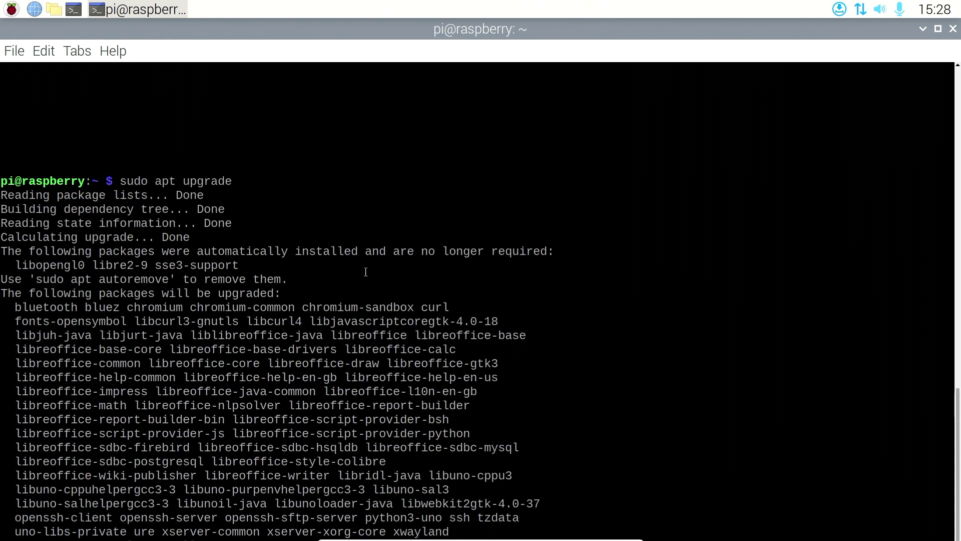
pyautogui.hotkey('ctrl', 'c')
pyautogui.hotkey('ctrl', 'l')
pyautogui.press('Up')
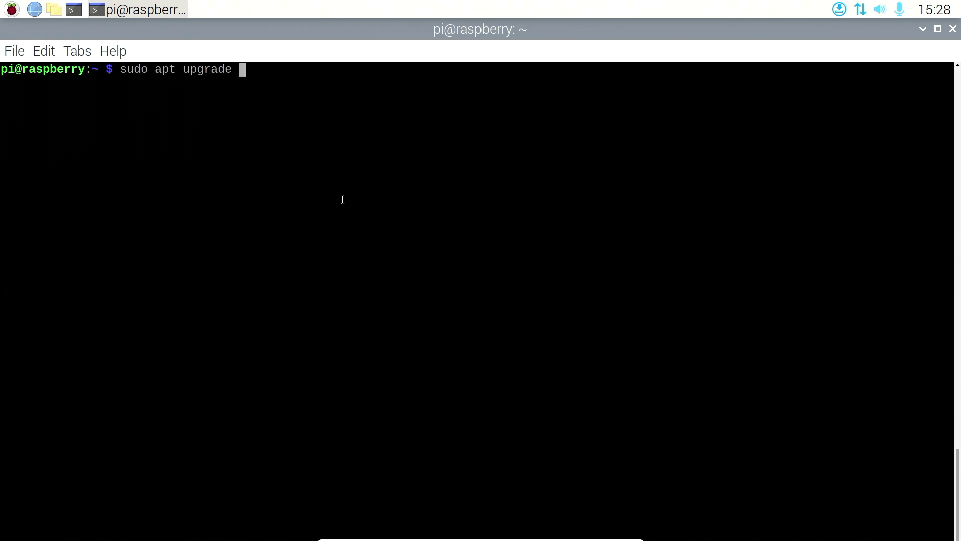
pyautogui.click(11, 9)
# - Open Screen Configuration and reach the Virtual1 resolution choices under Layout > Screens
pyautogui.moveTo(73, 228)
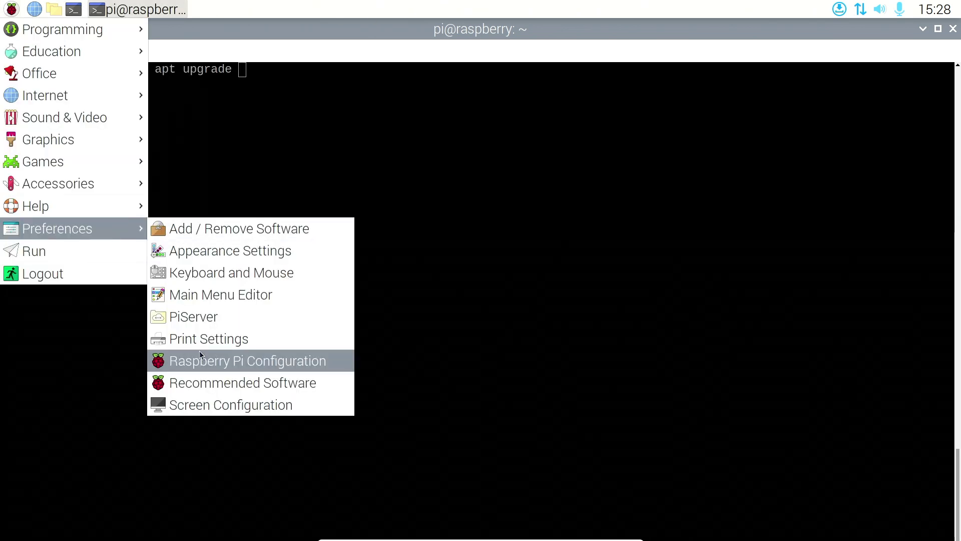
pyautogui.click(252, 404)
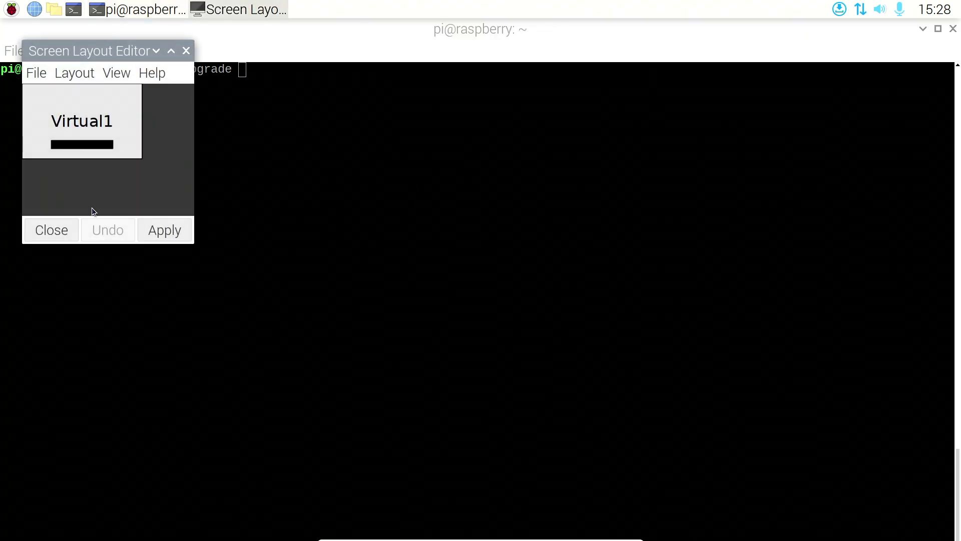
pyautogui.click(83, 74)
pyautogui.moveTo(78, 146)
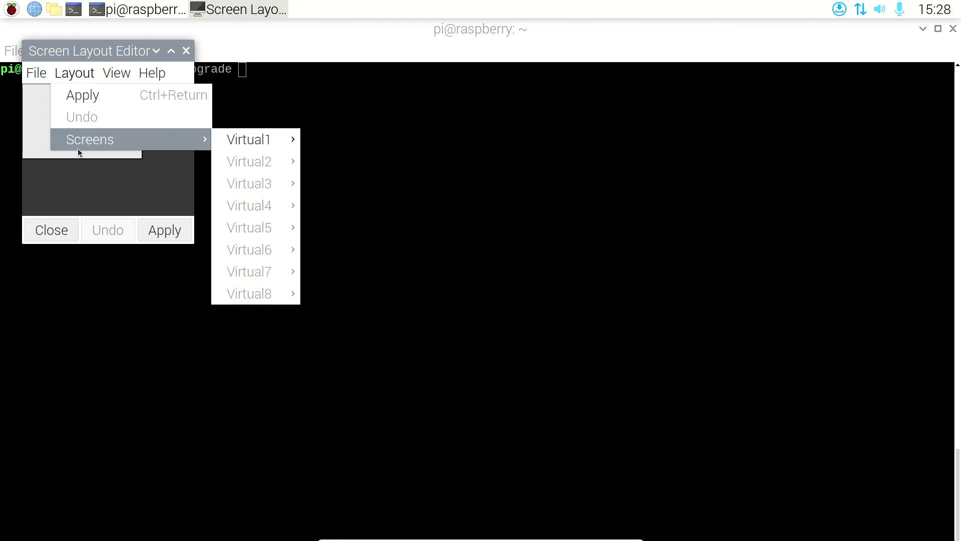
pyautogui.moveTo(262, 140)
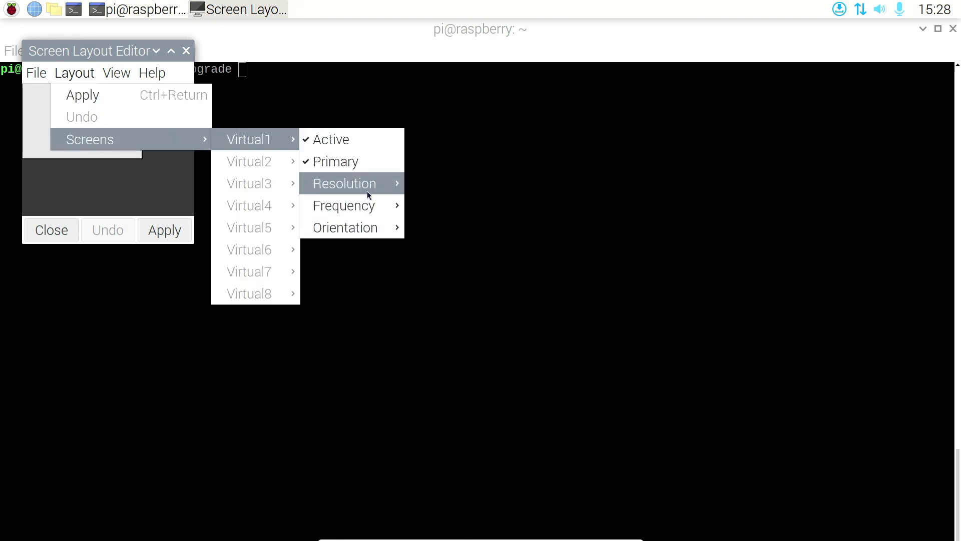
pyautogui.moveTo(368, 191)
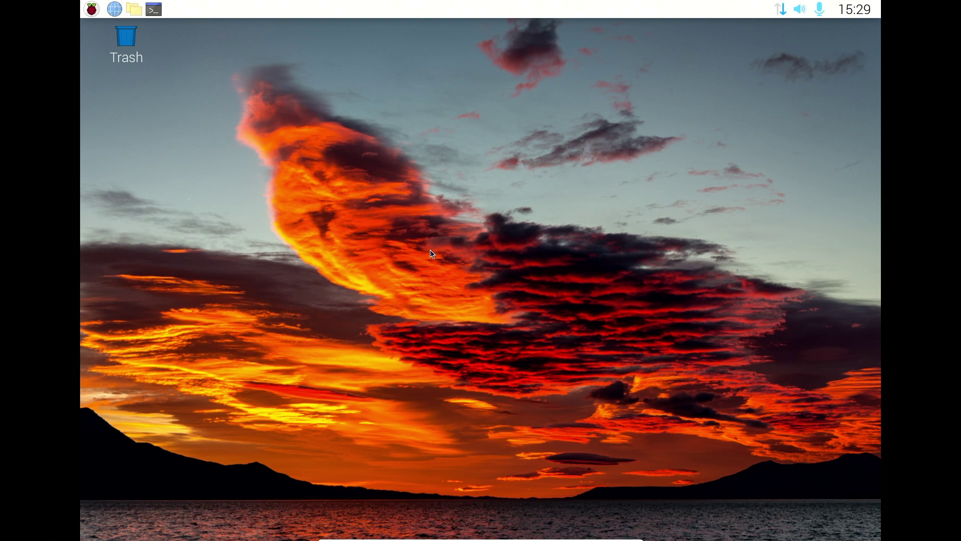
# - Open a terminal from Accessories and run sudo apt upgrade, confirming with Y
pyautogui.click(93, 10)
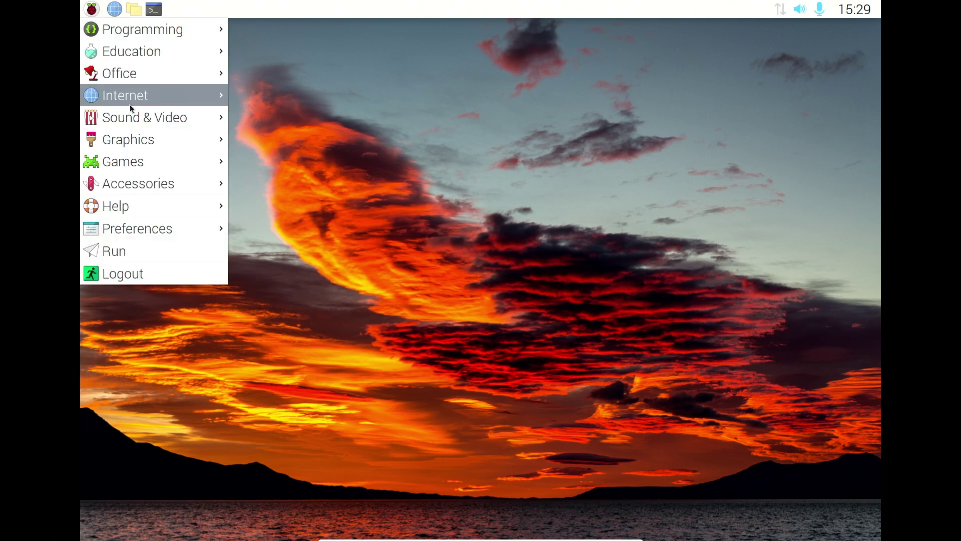
pyautogui.moveTo(191, 112)
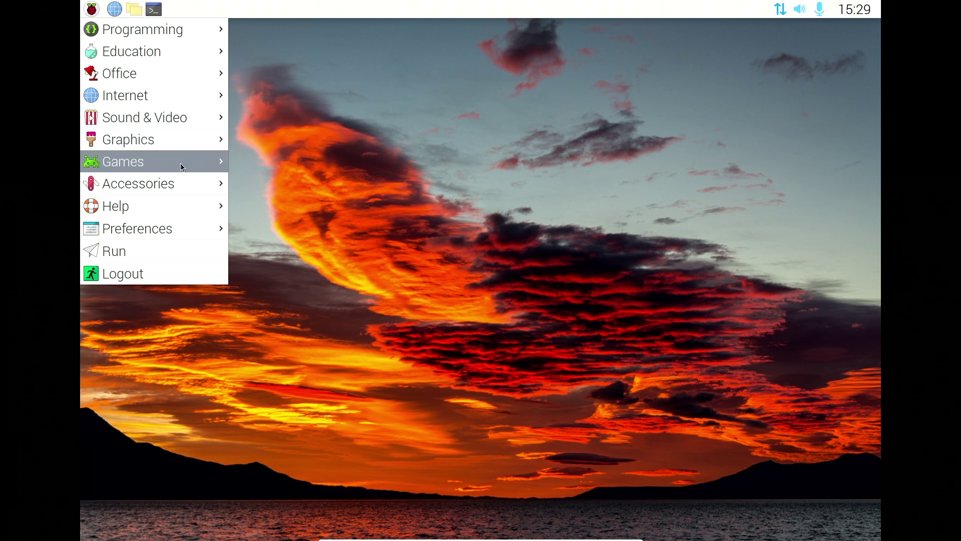
pyautogui.moveTo(183, 183)
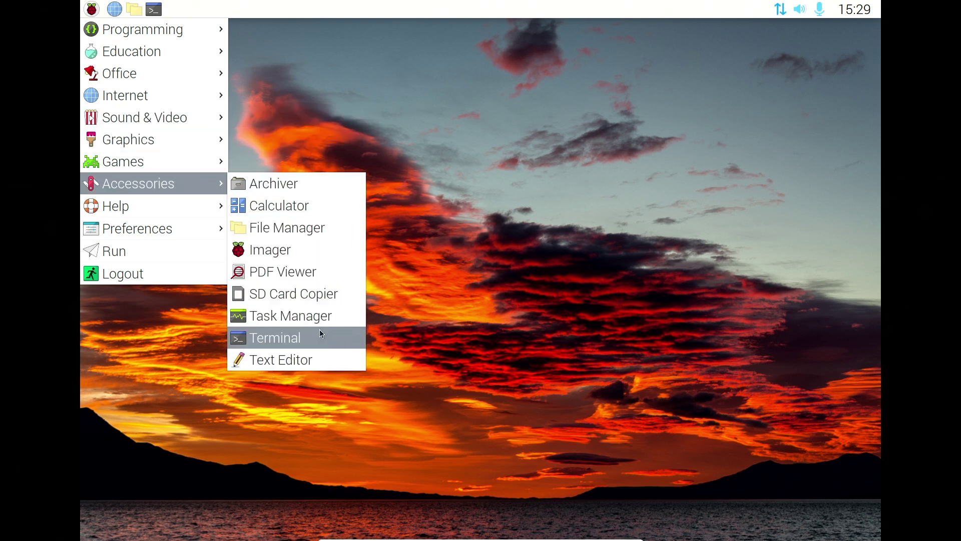
pyautogui.click(299, 335)
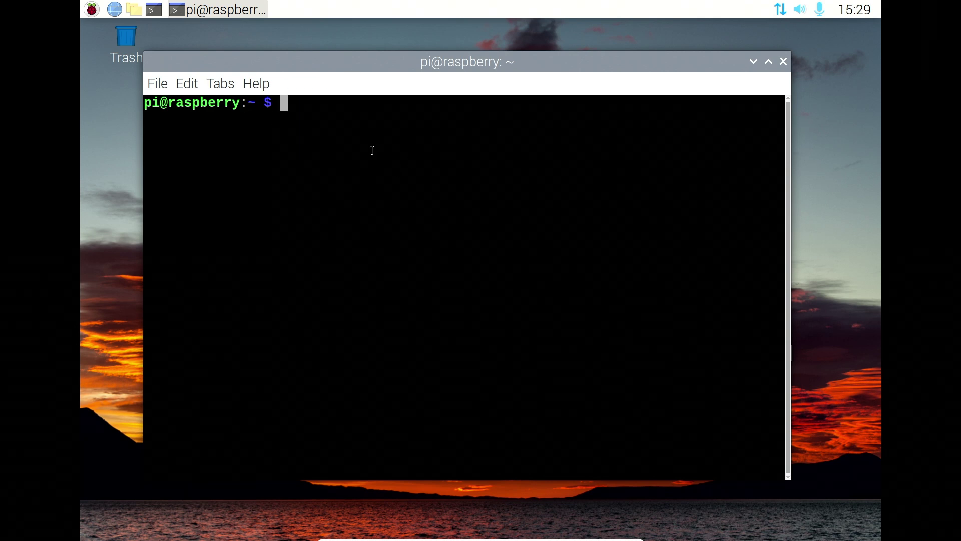
pyautogui.write('sudo apt upgrade')
pyautogui.press('Return')
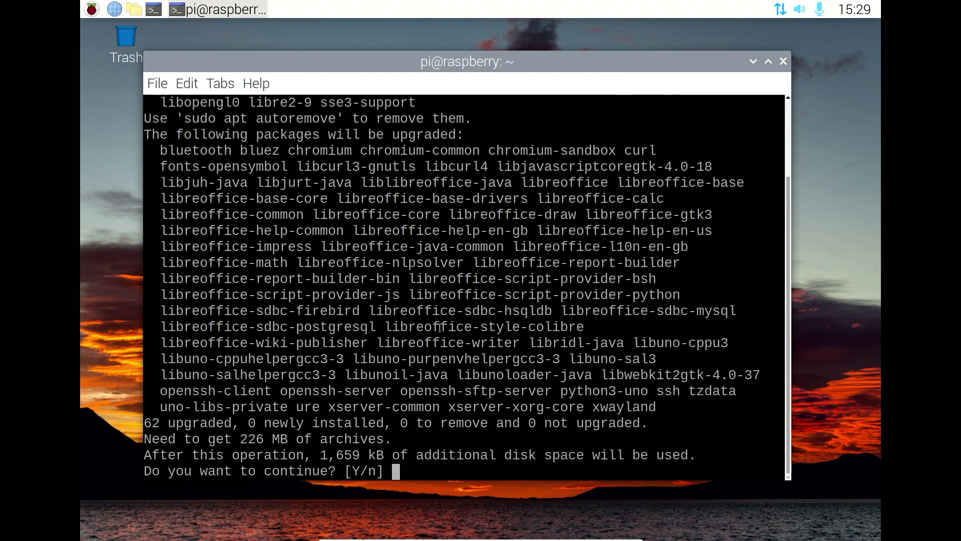
pyautogui.press('Return')
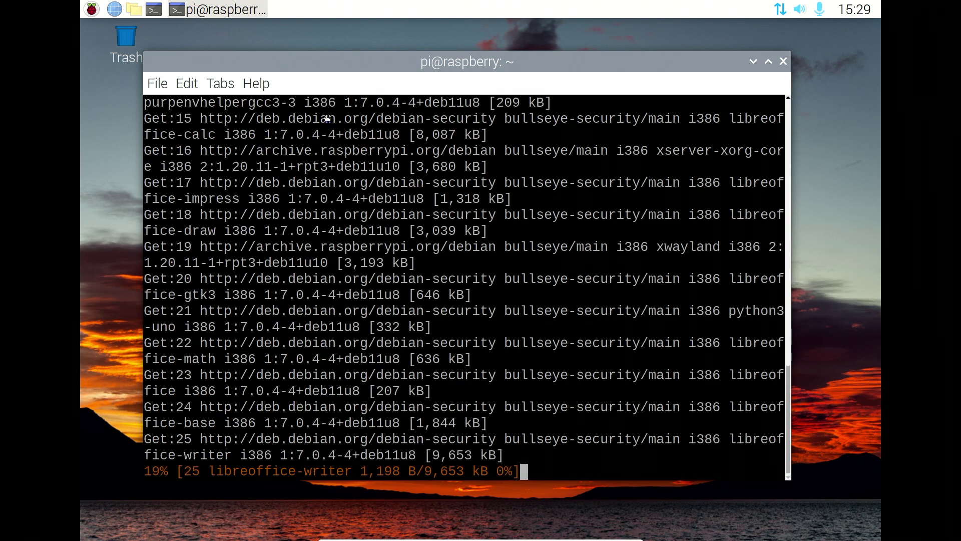
# - Launch Add / Remove Software from the Preferences menu
pyautogui.click(92, 9)
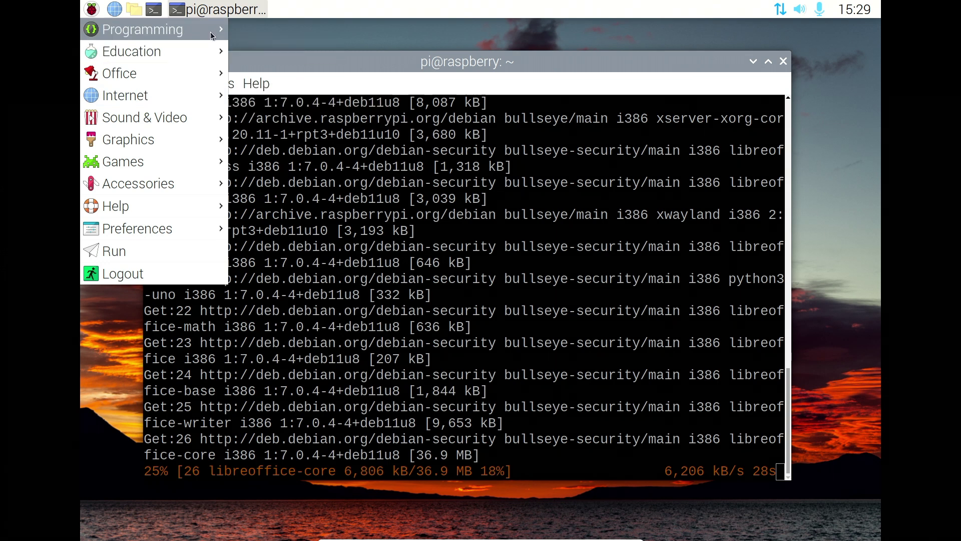
pyautogui.moveTo(210, 95)
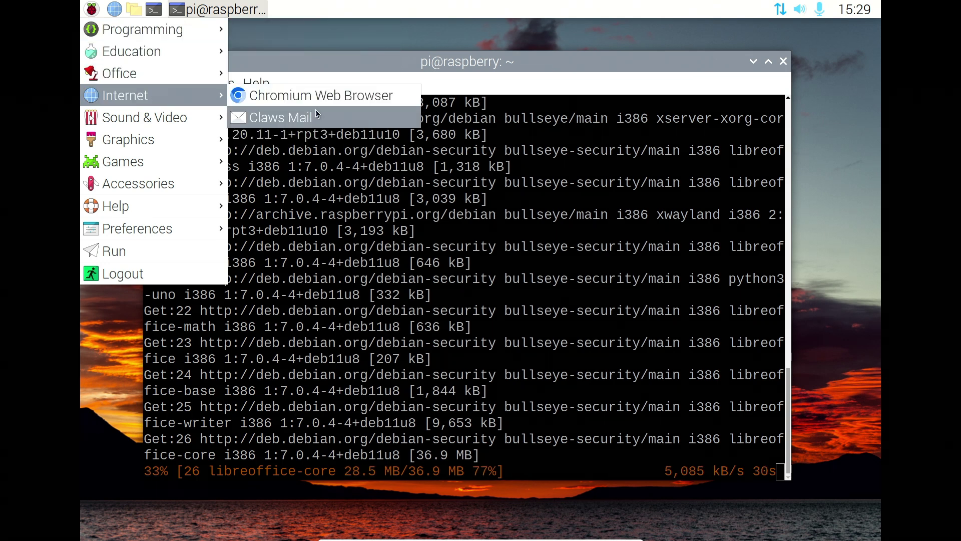
pyautogui.moveTo(220, 120)
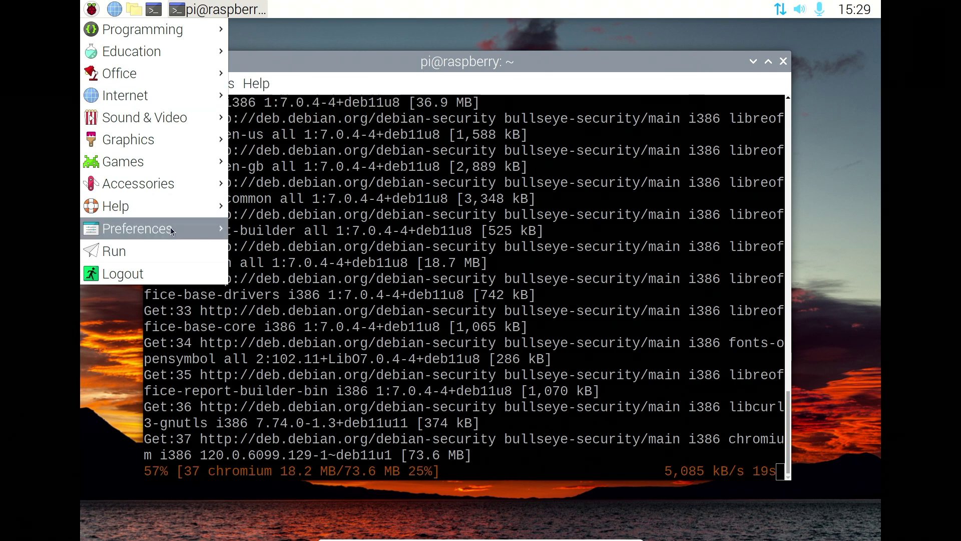
pyautogui.moveTo(204, 226)
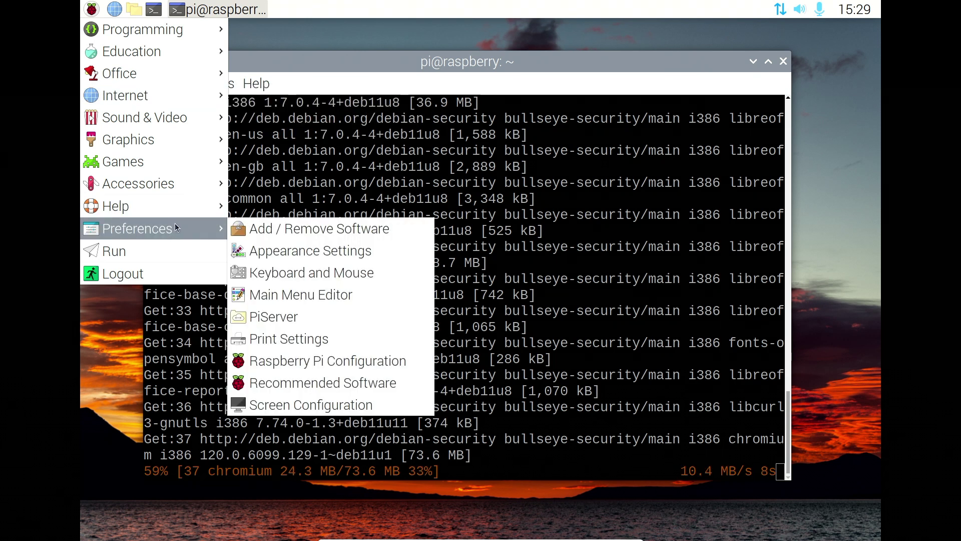
pyautogui.click(245, 232)
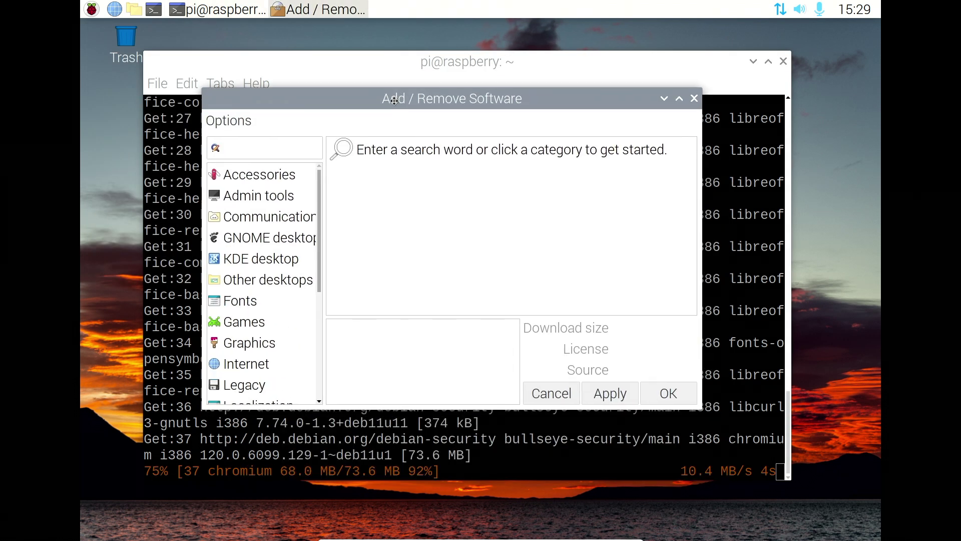
# - Show the GNOME desktop package category, then view and close the installer's About information
pyautogui.click(255, 240)
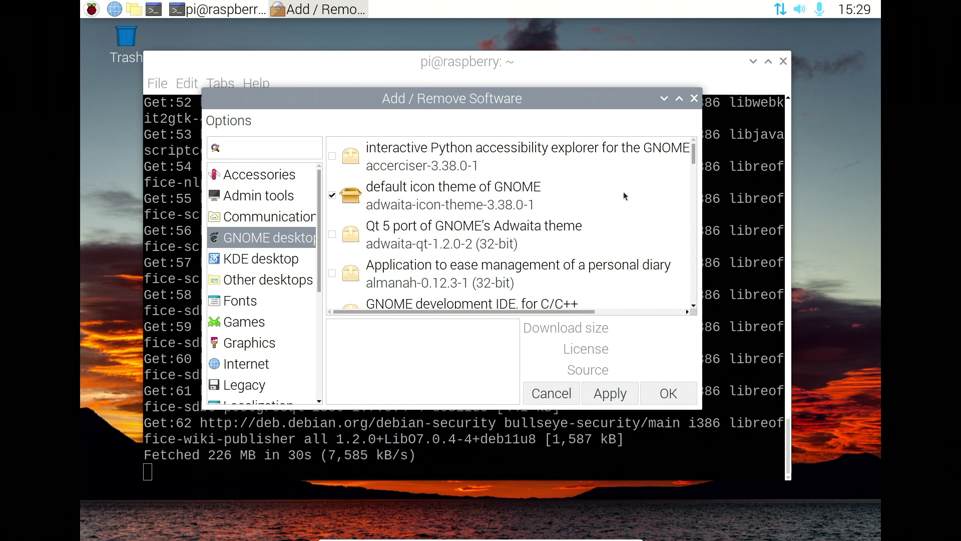
pyautogui.moveTo(693, 150); pyautogui.dragTo(263, 92)
pyautogui.click(242, 123)
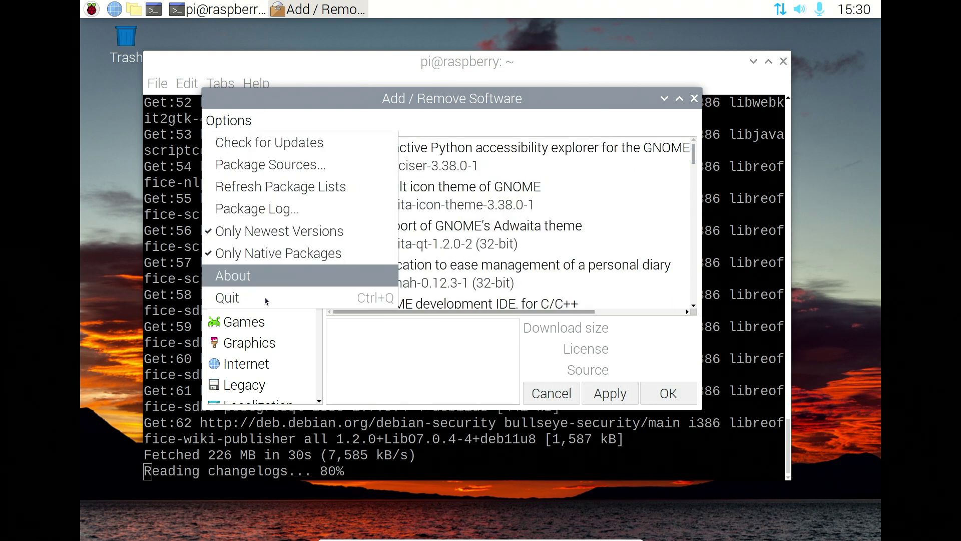
pyautogui.click(260, 278)
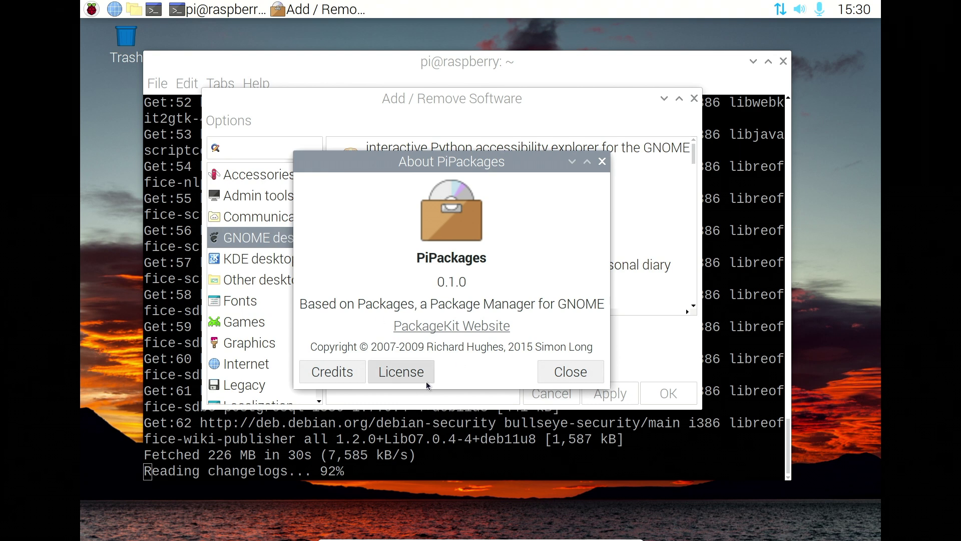
pyautogui.click(564, 373)
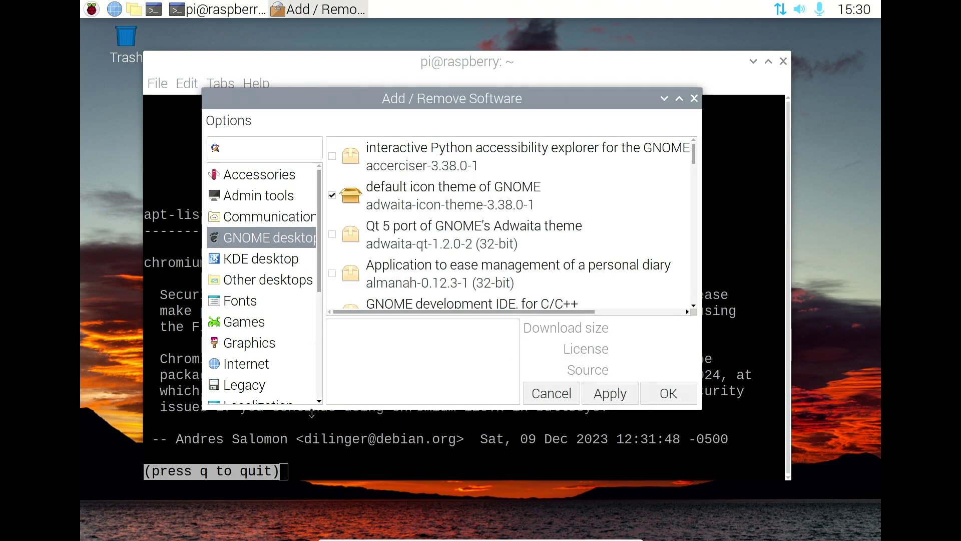
# - Read the Chromium news's switch-to-Firefox advice, quit the pager, and restore the installer window
pyautogui.click(357, 439)
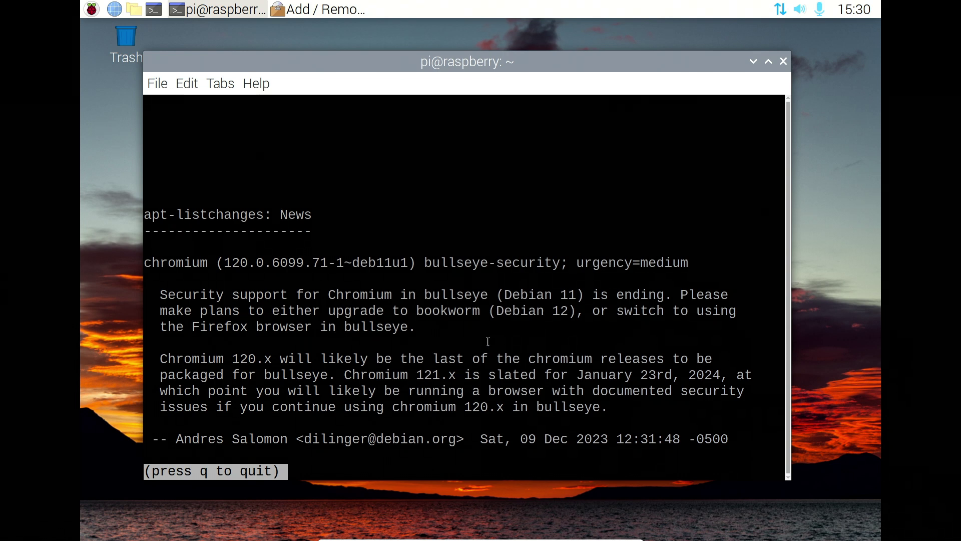
pyautogui.moveTo(187, 330); pyautogui.dragTo(438, 338)
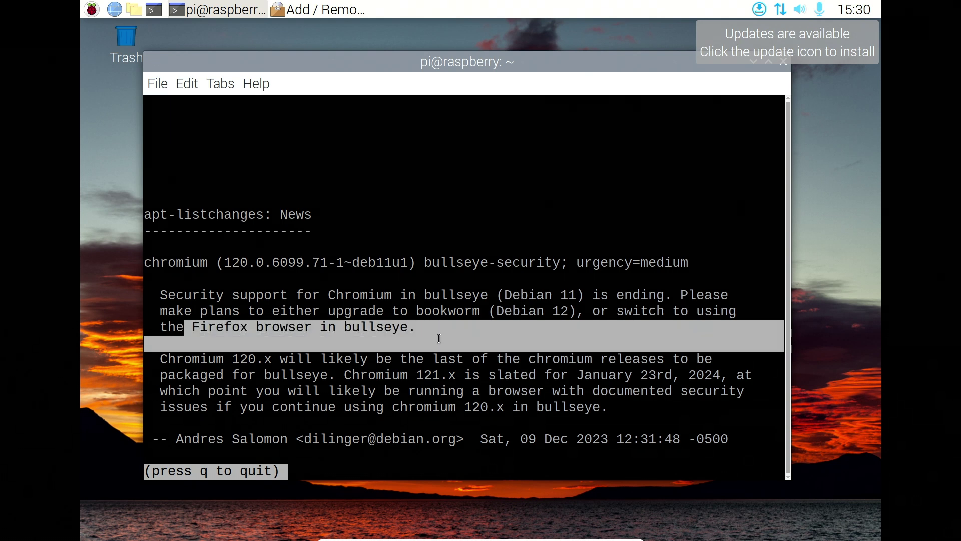
pyautogui.click(287, 330)
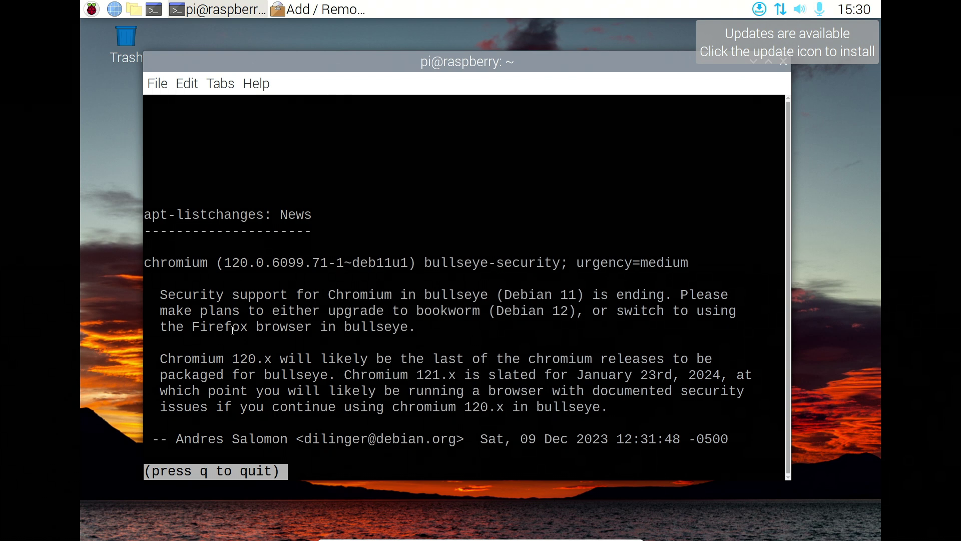
pyautogui.press('q')
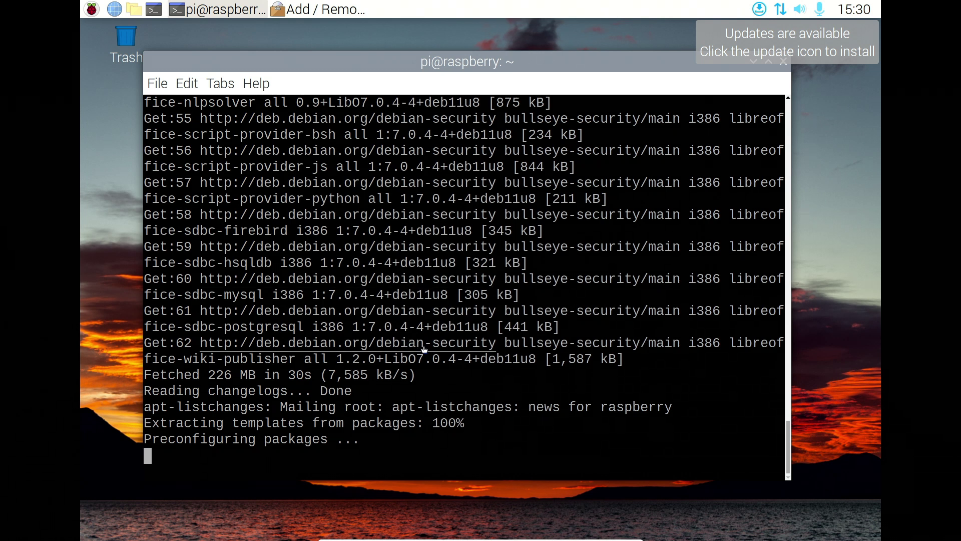
pyautogui.click(356, 8)
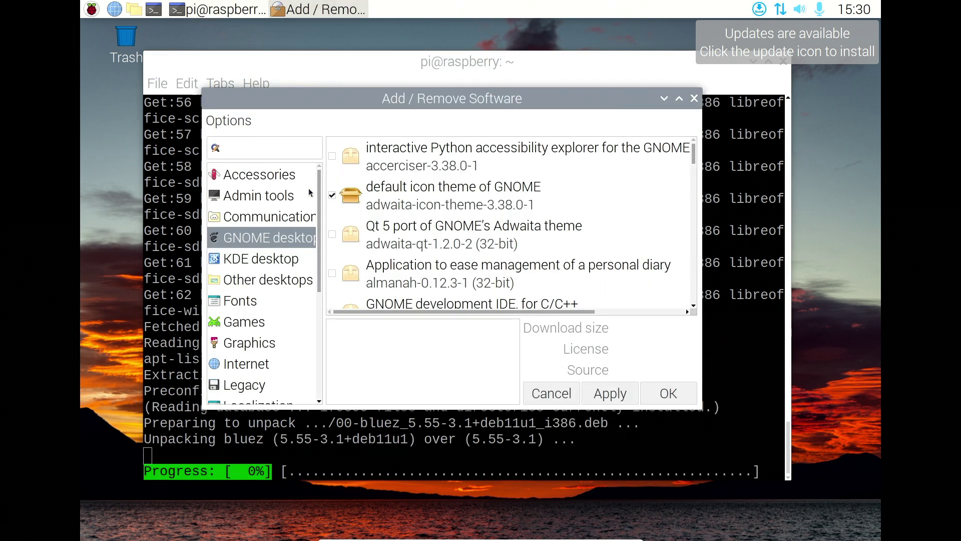
# - Search for firefox packages and view a Firefox ESR language package's details
pyautogui.write('firefox')
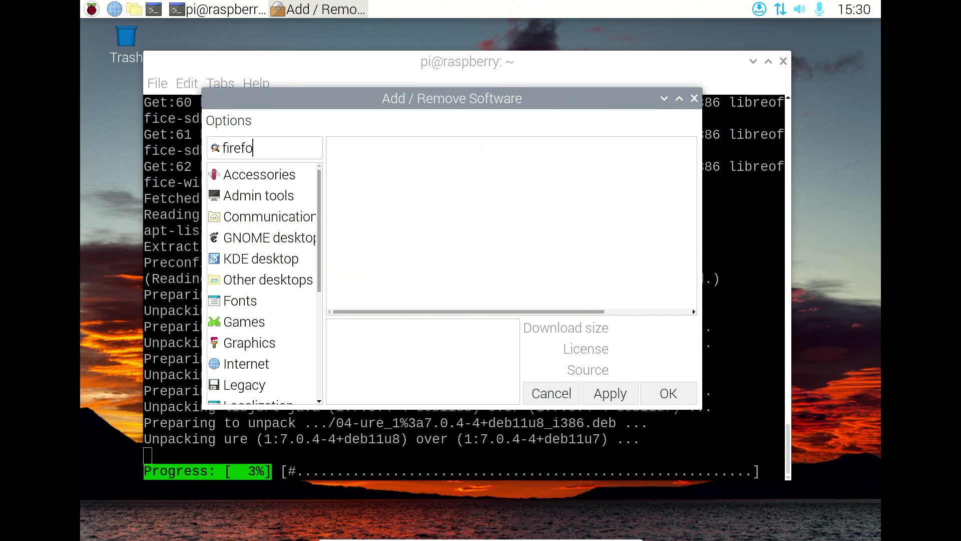
pyautogui.press('Return')
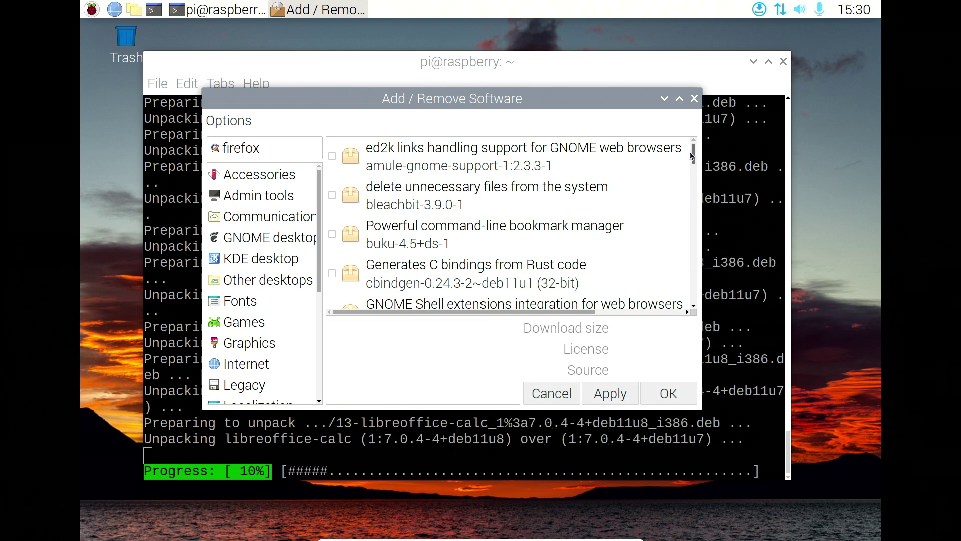
pyautogui.moveTo(694, 151); pyautogui.dragTo(694, 166)
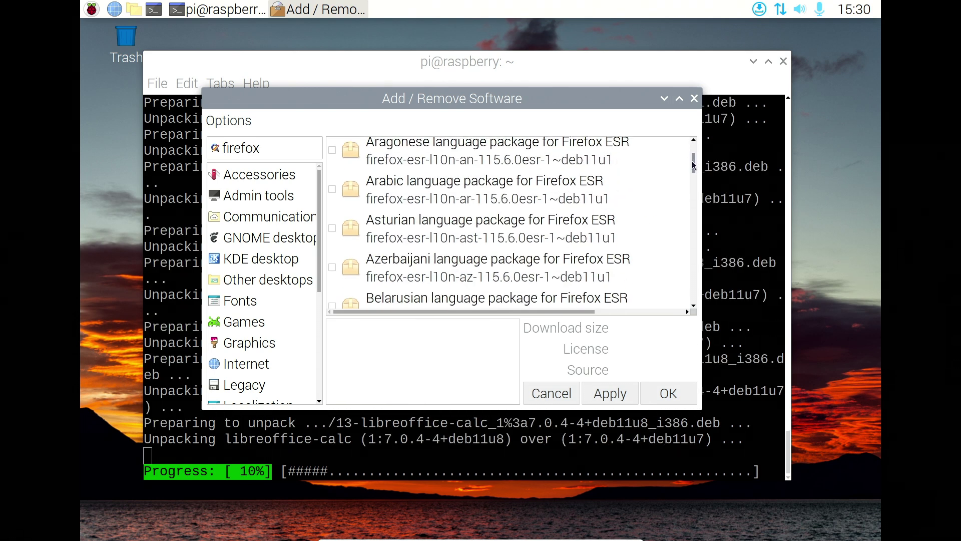
pyautogui.click(500, 169)
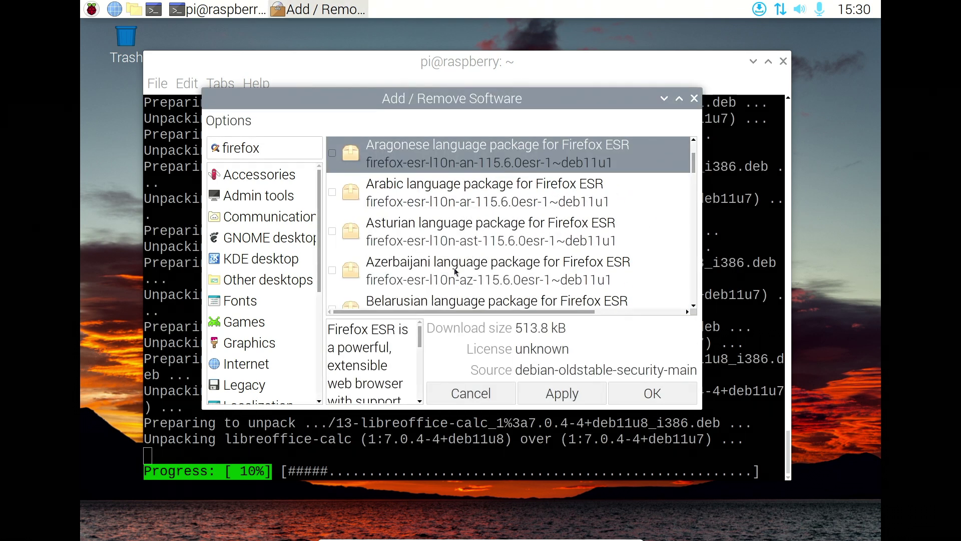
pyautogui.press('Tab')
pyautogui.press('Tab')
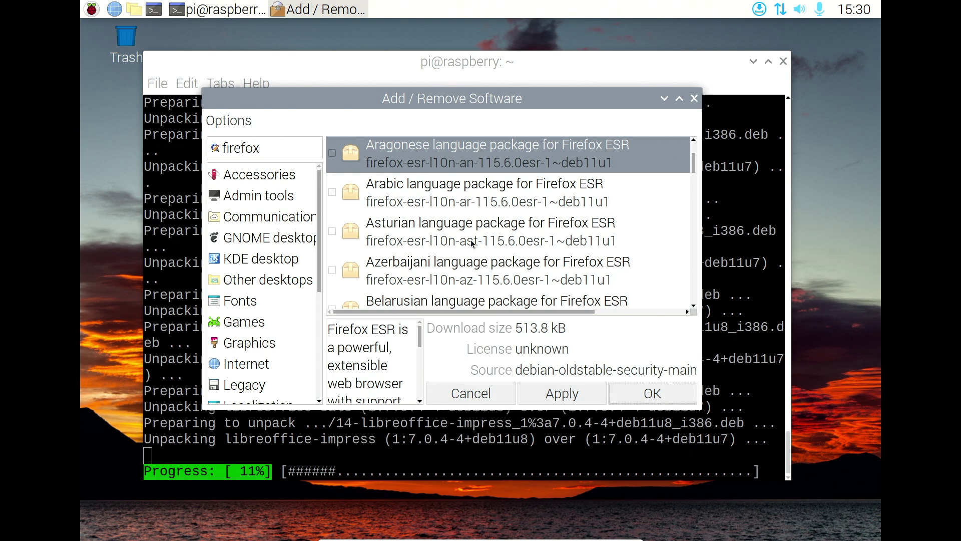
# - Search for firefox-esr, mark the Firefox ESR browser for installation, and minimise the installer
pyautogui.click(293, 158)
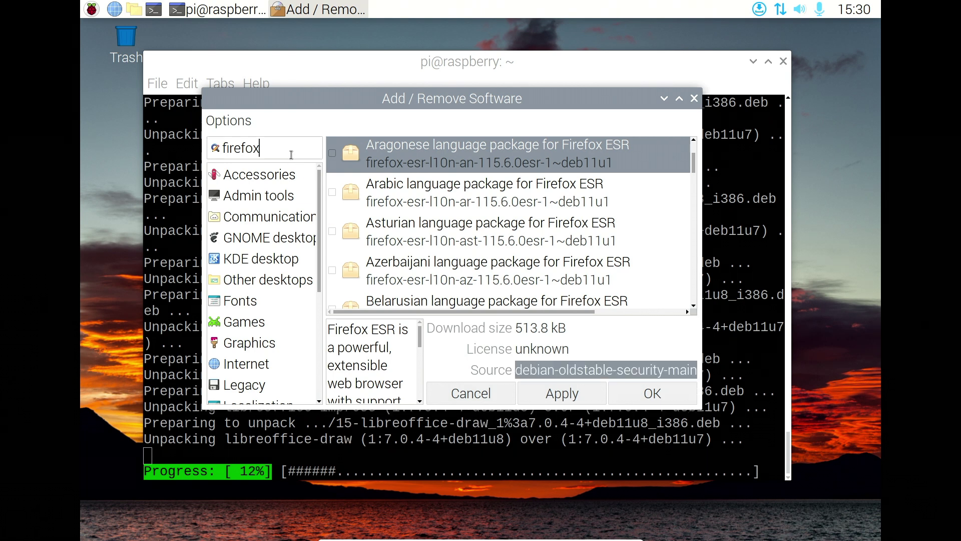
pyautogui.write('-esr')
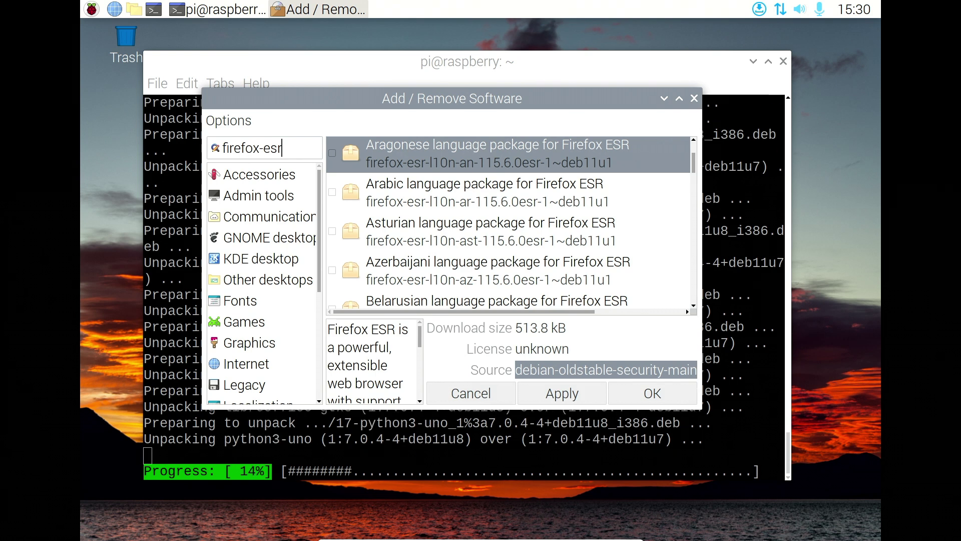
pyautogui.press('Return')
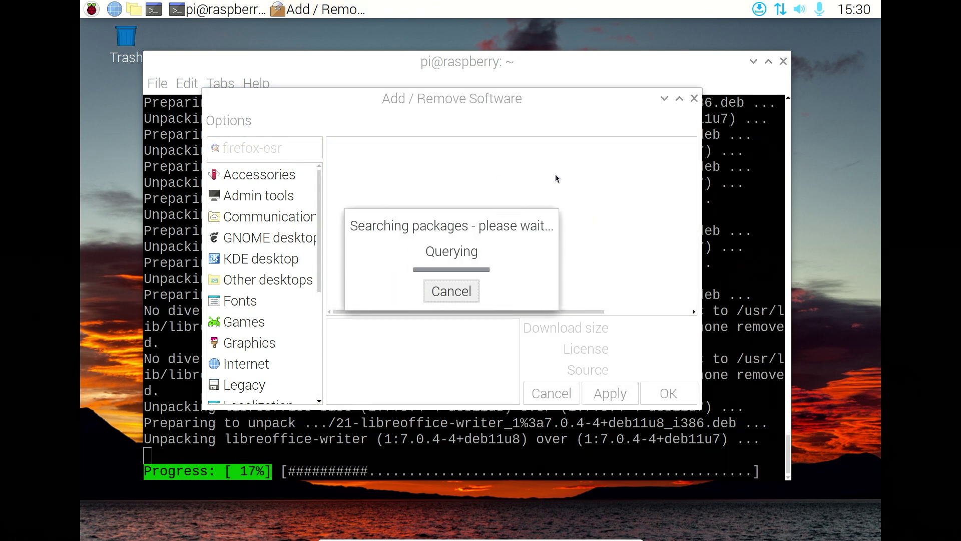
pyautogui.click(331, 156)
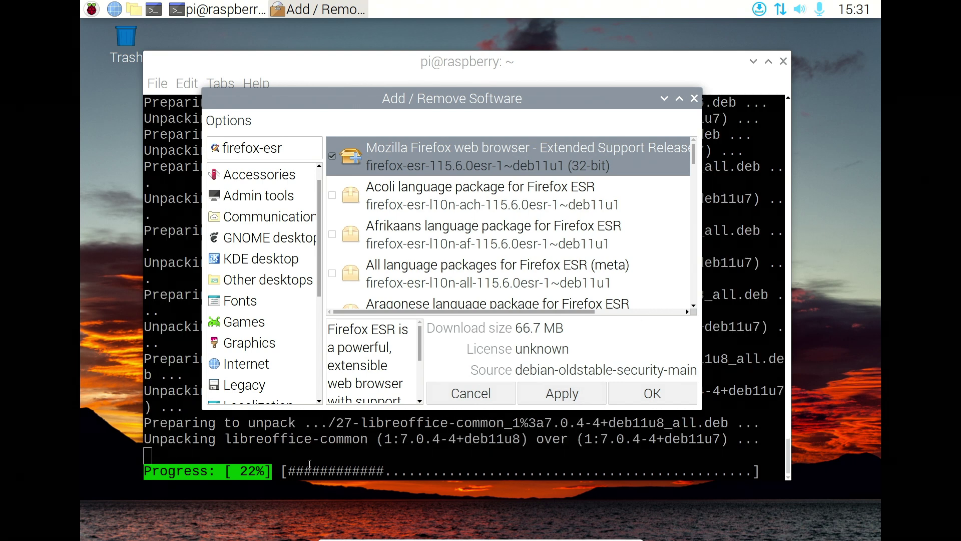
pyautogui.click(664, 99)
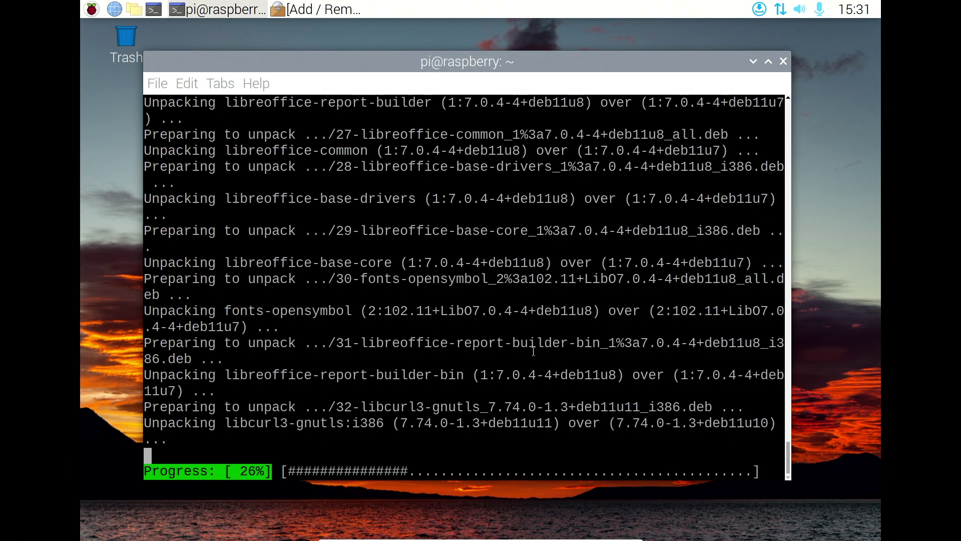
pyautogui.click(134, 9)
pyautogui.moveTo(214, 32); pyautogui.dragTo(357, 66)
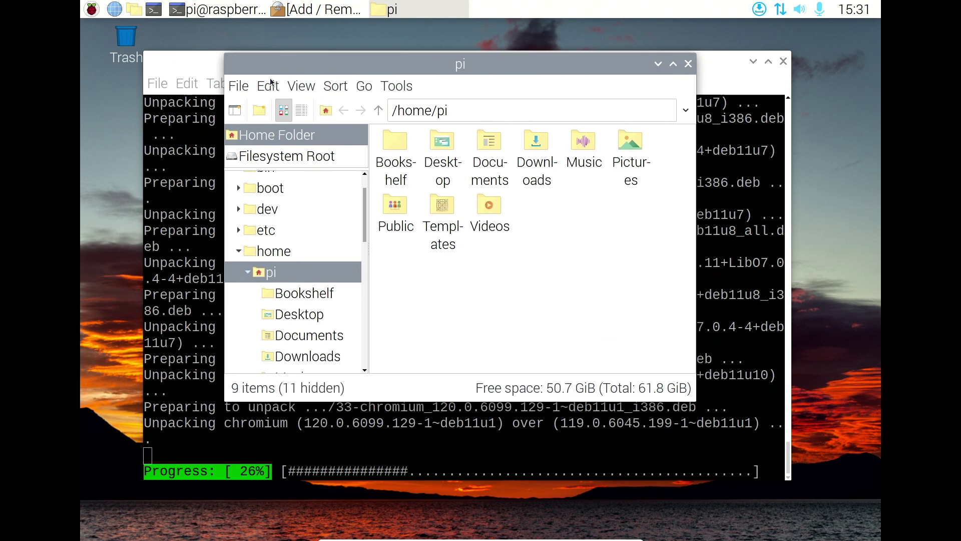
pyautogui.click(267, 86)
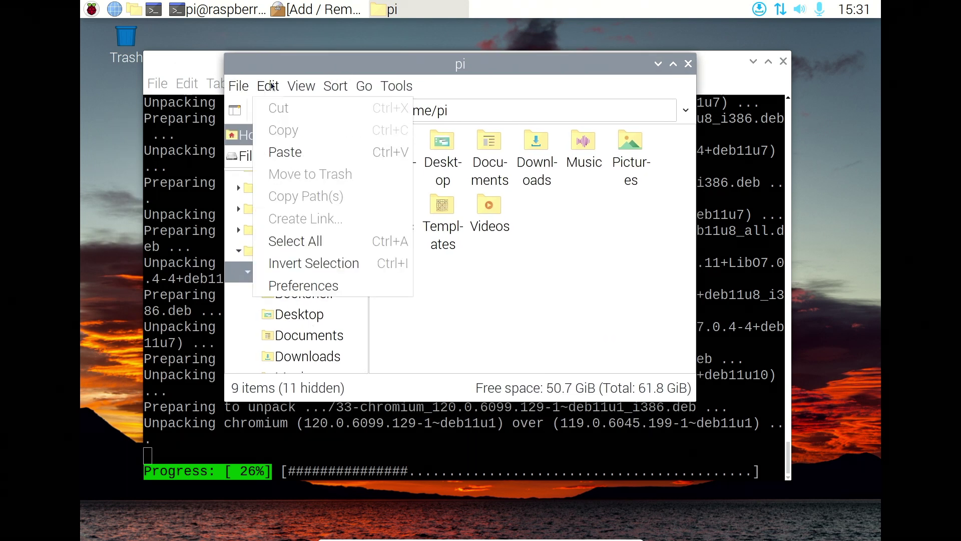
pyautogui.moveTo(392, 85)
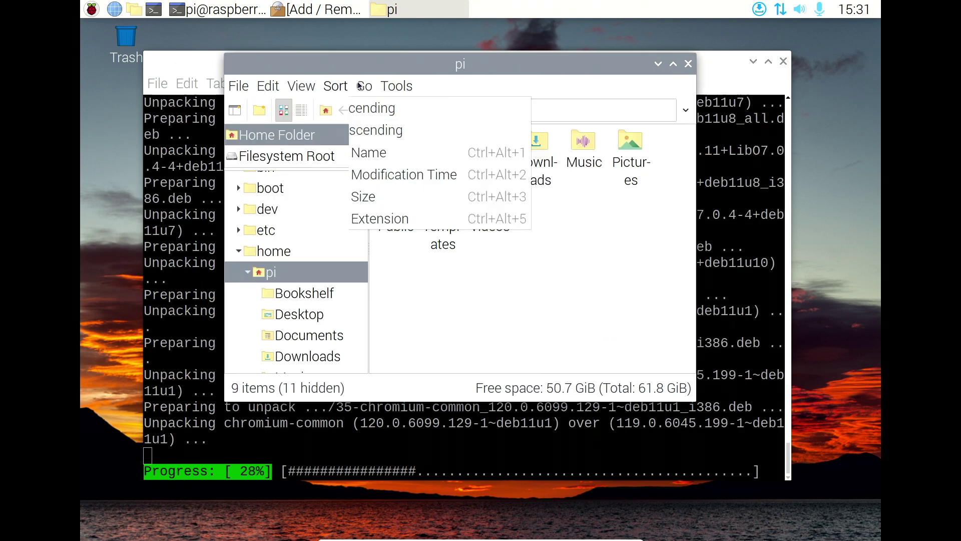
pyautogui.moveTo(301, 92)
pyautogui.moveTo(239, 88)
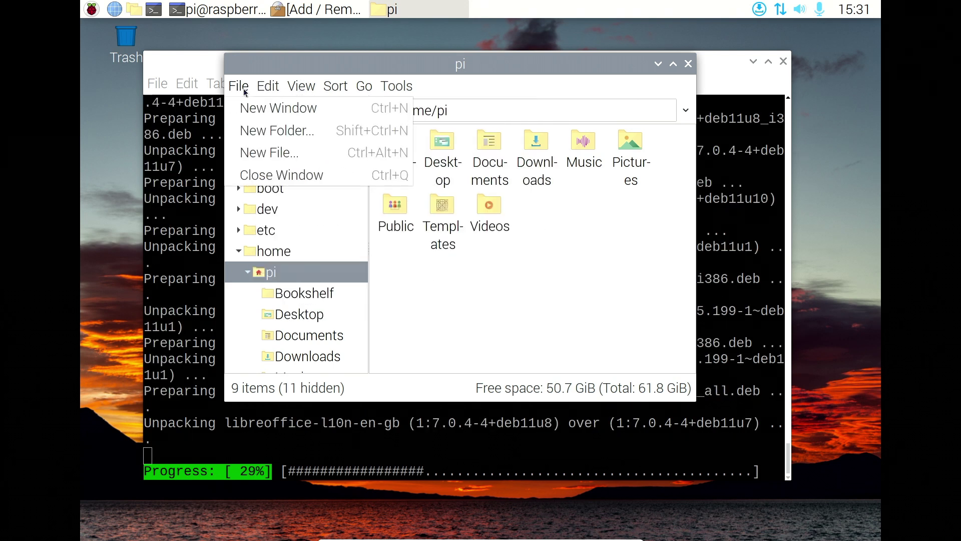
pyautogui.click(452, 266)
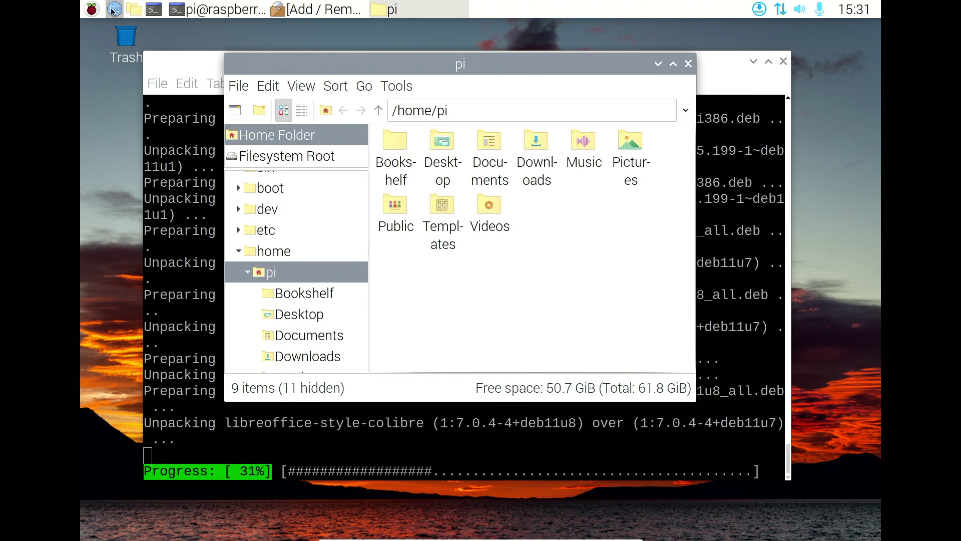
pyautogui.click(134, 10)
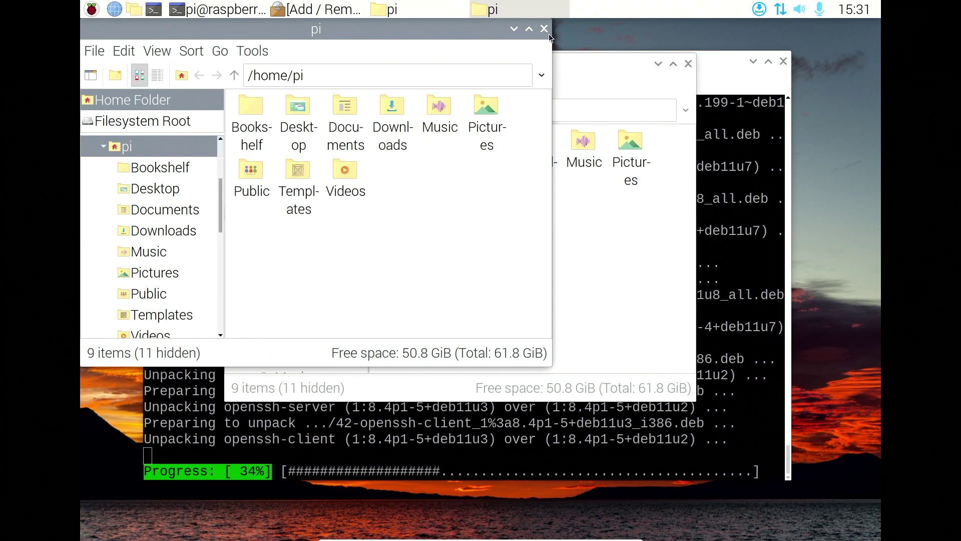
pyautogui.click(546, 29)
pyautogui.click(690, 63)
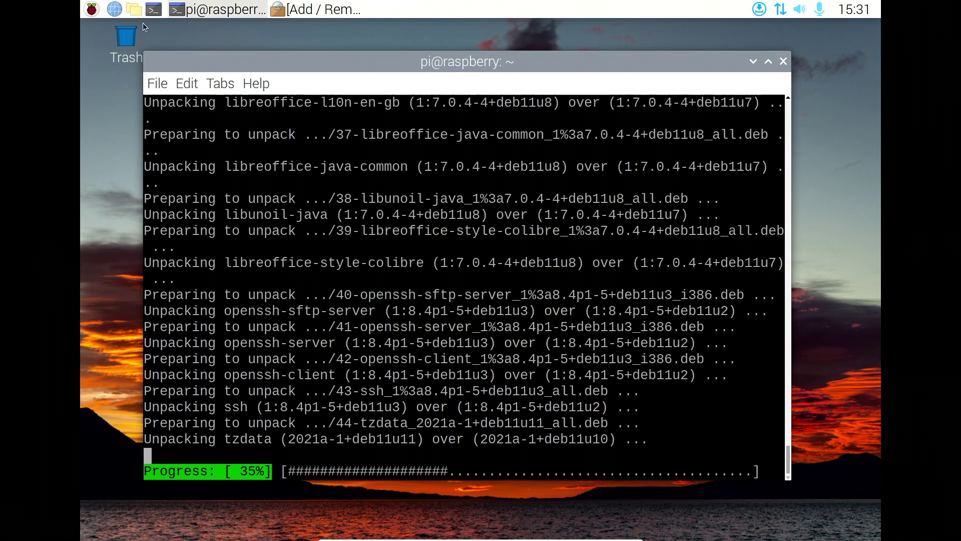
pyautogui.click(114, 9)
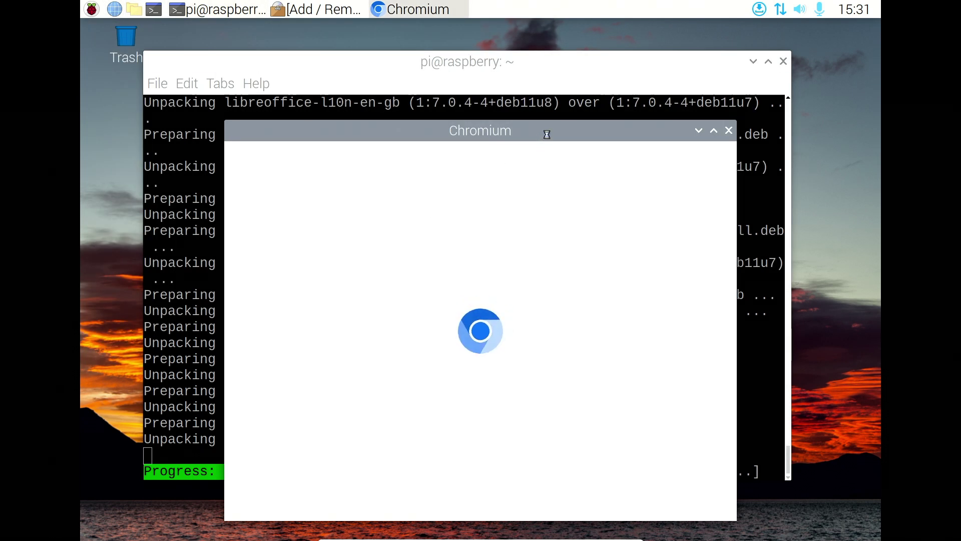
# - Skip Chromium sign-in, maximise the window, and accept the raspberrypi.com cookie notice
pyautogui.doubleClick(545, 132)
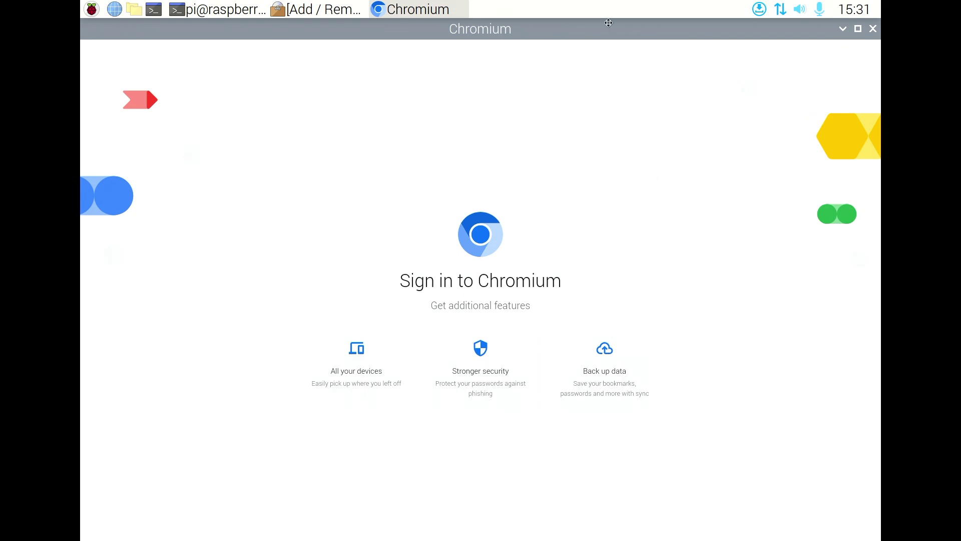
pyautogui.doubleClick(609, 23)
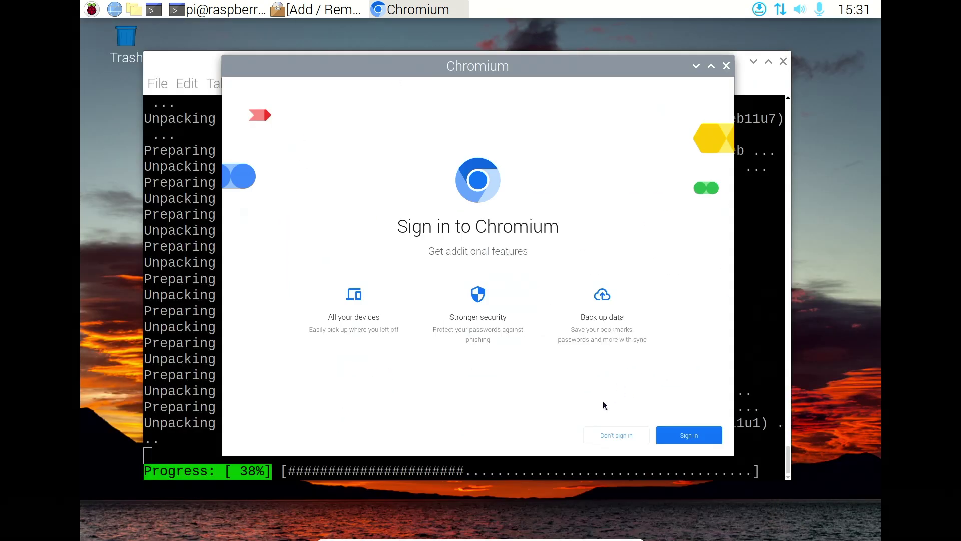
pyautogui.click(611, 434)
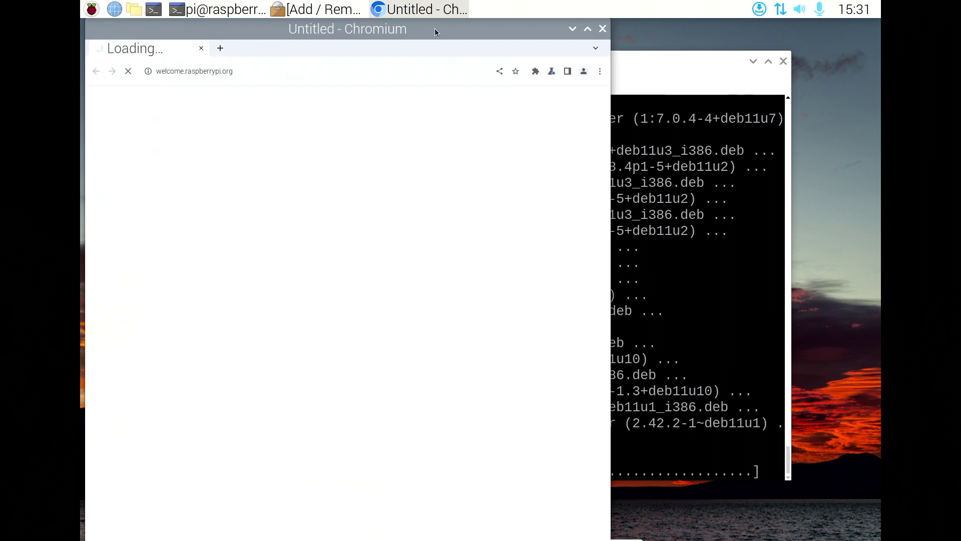
pyautogui.click(273, 70)
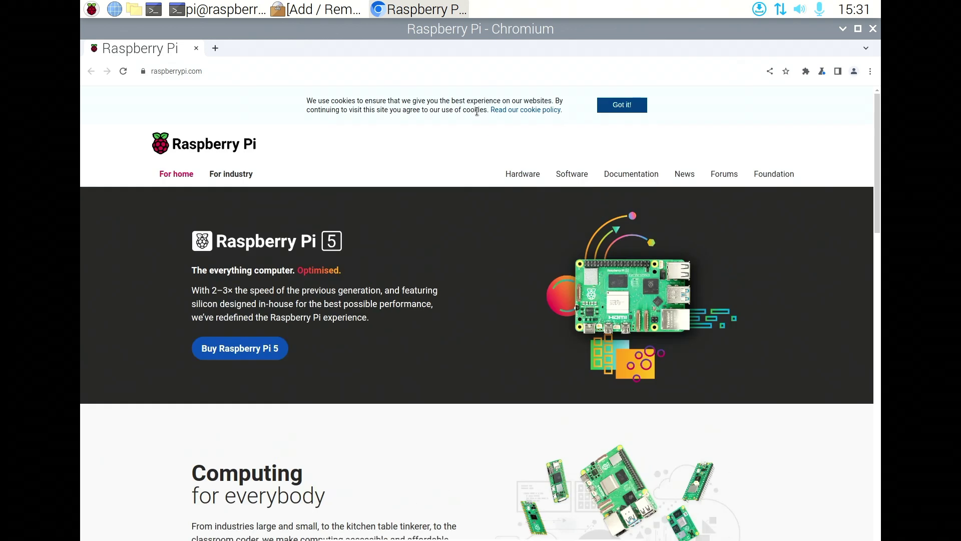
pyautogui.click(621, 105)
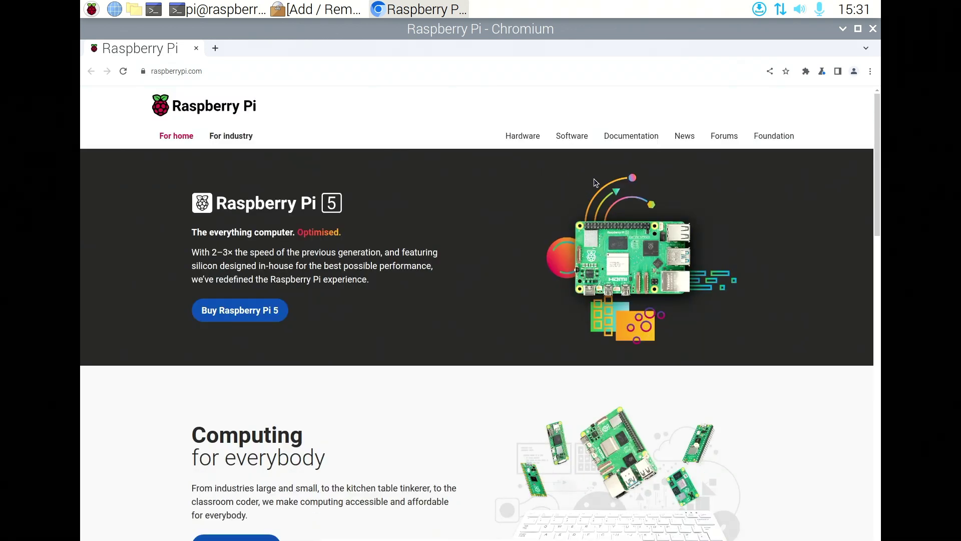
# - Navigate from the Raspberry Pi software page to the Raspberry Pi Desktop for PC and Mac page
pyautogui.click(572, 140)
pyautogui.scroll(-18, 504, 352)
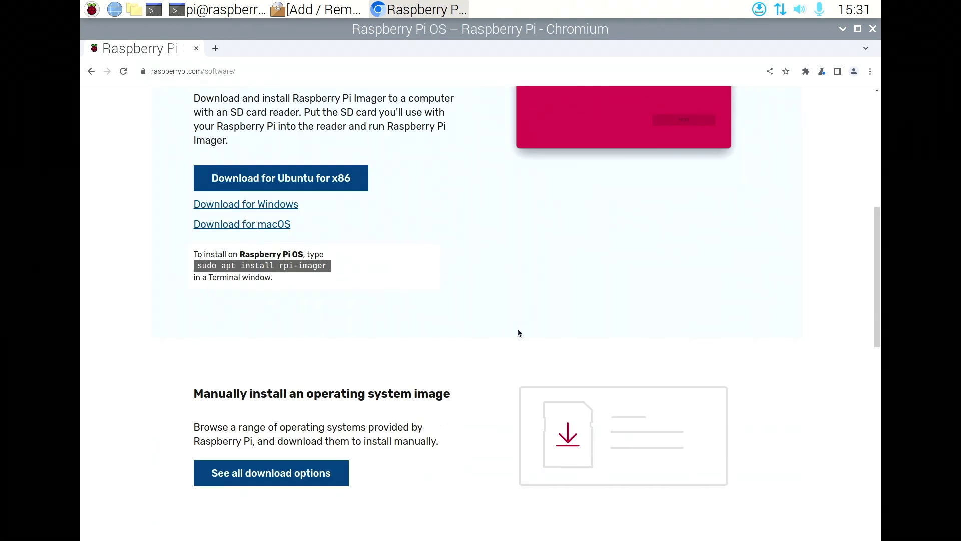
pyautogui.click(321, 212)
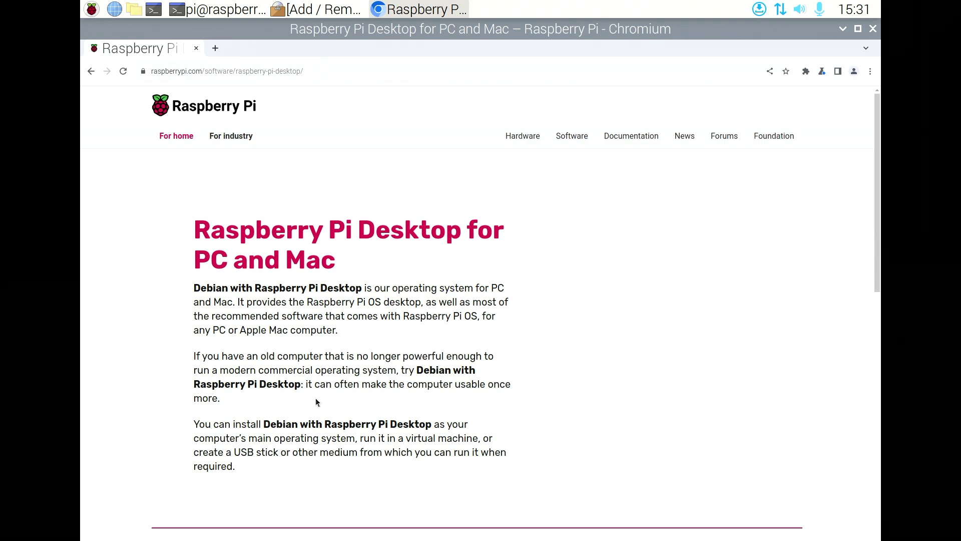
pyautogui.scroll(-7, 344, 404)
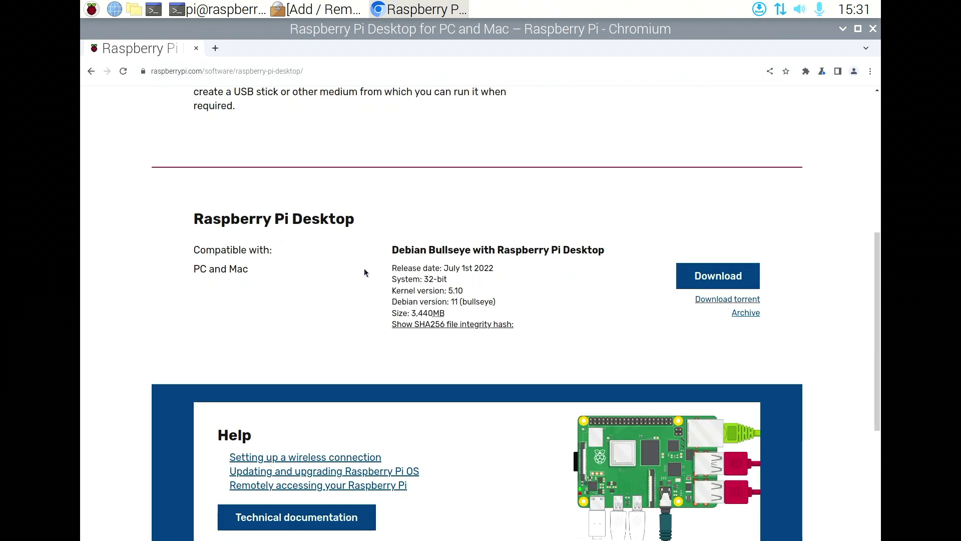
# - Highlight the Debian Bullseye release name, then minimize Chromium and bring it back
pyautogui.moveTo(413, 251); pyautogui.dragTo(471, 247)
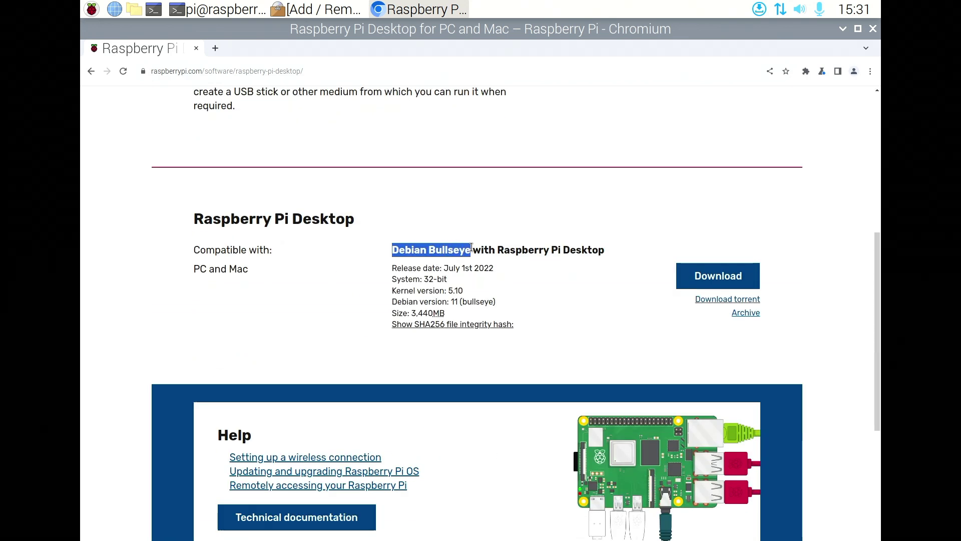
pyautogui.click(537, 281)
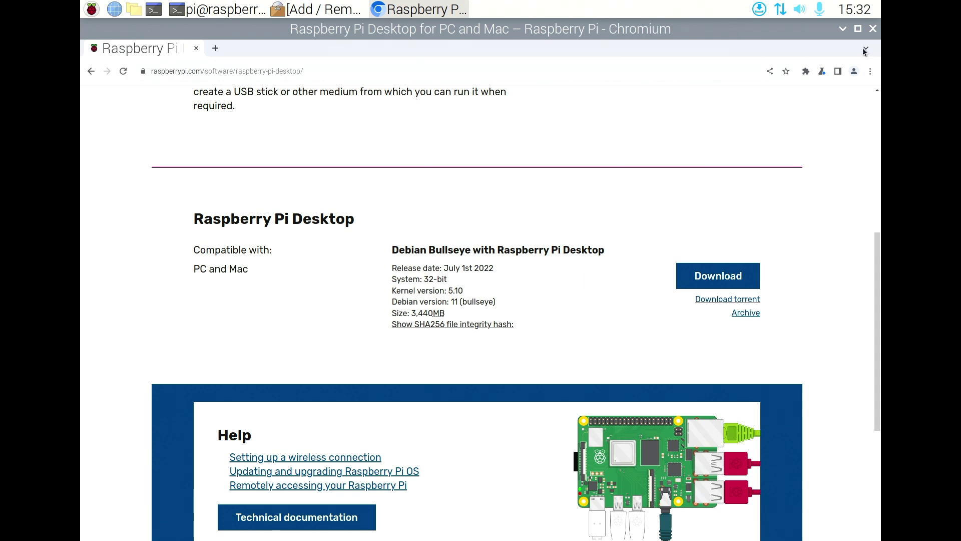
pyautogui.click(843, 28)
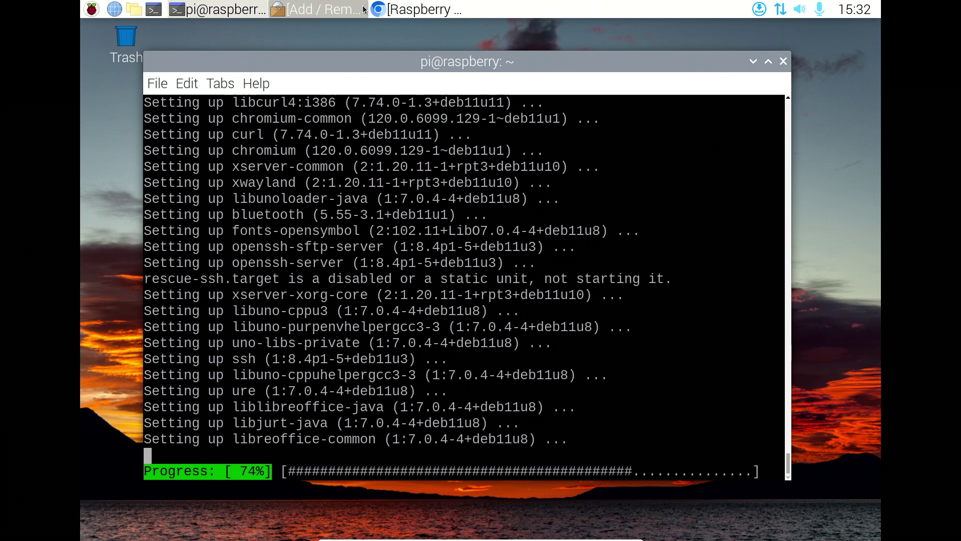
pyautogui.click(418, 9)
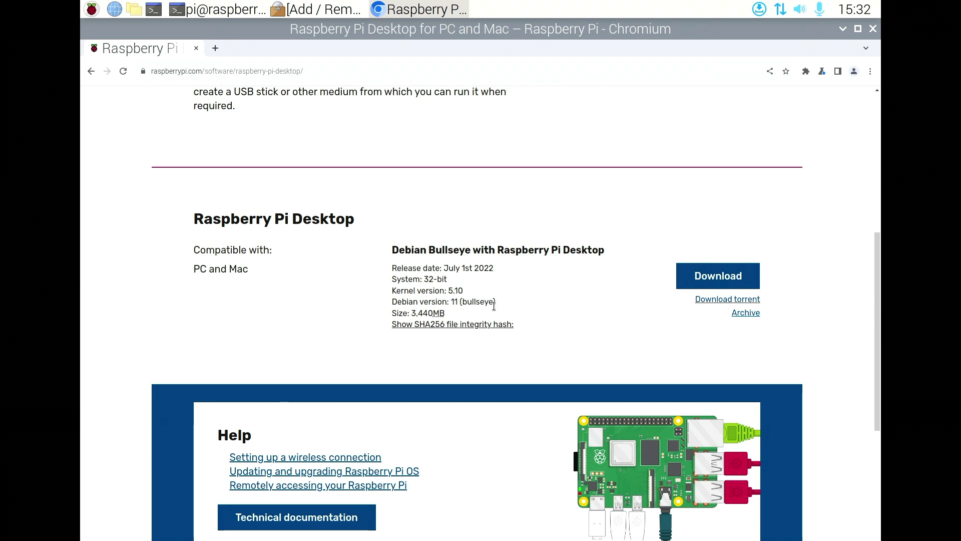
# - Minimize Chromium, clear the finished upgrade output with Ctrl+L, and recall command history
pyautogui.click(843, 28)
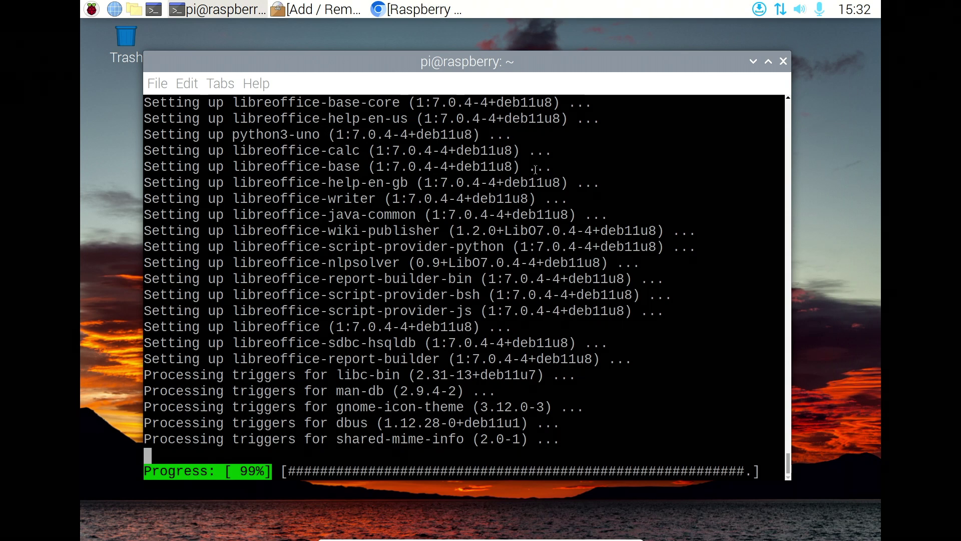
pyautogui.hotkey('ctrl', 'l')
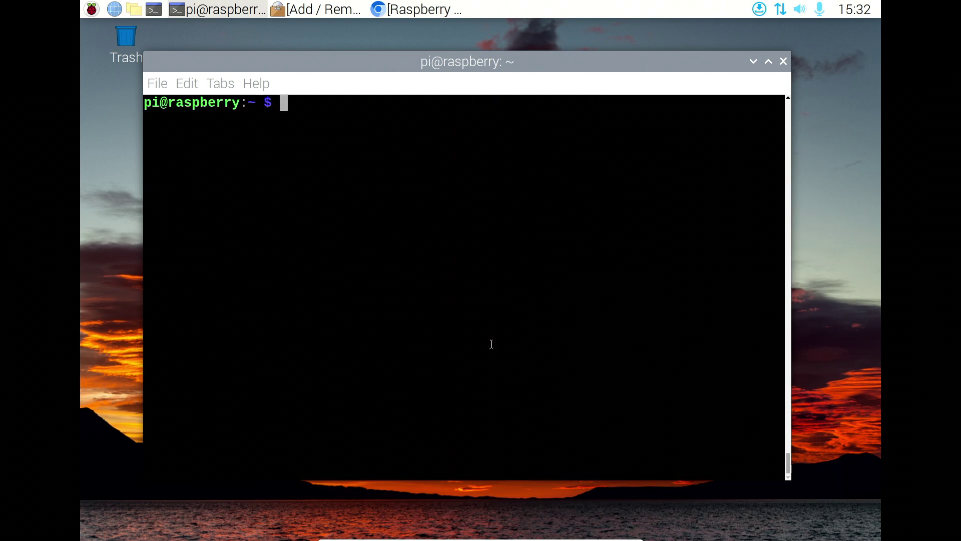
pyautogui.press('Up')
pyautogui.press('Up')
# - Install firefox-esr with 'sudo apt install firefox-esr' and close Add / Remove Software
pyautogui.press('Down')
pyautogui.press('Down')
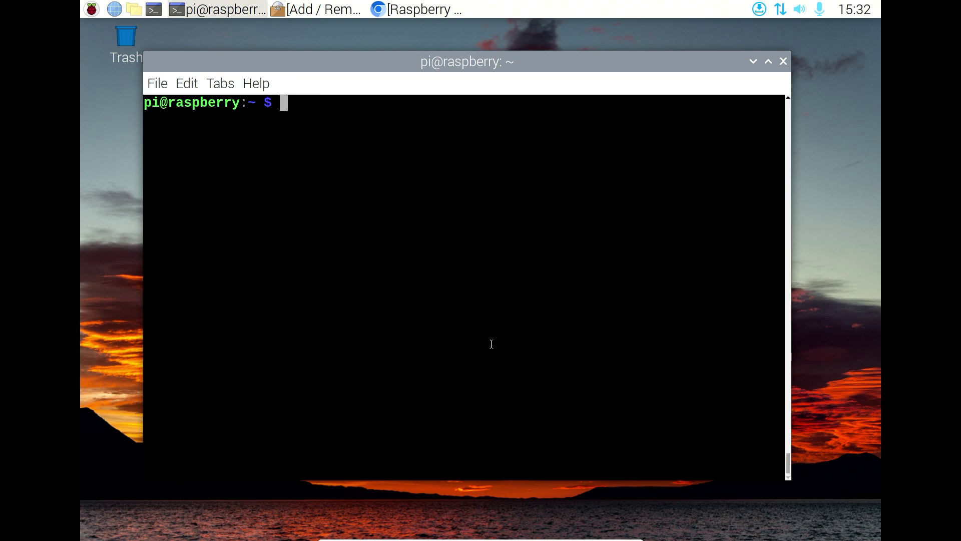
pyautogui.write('sud')
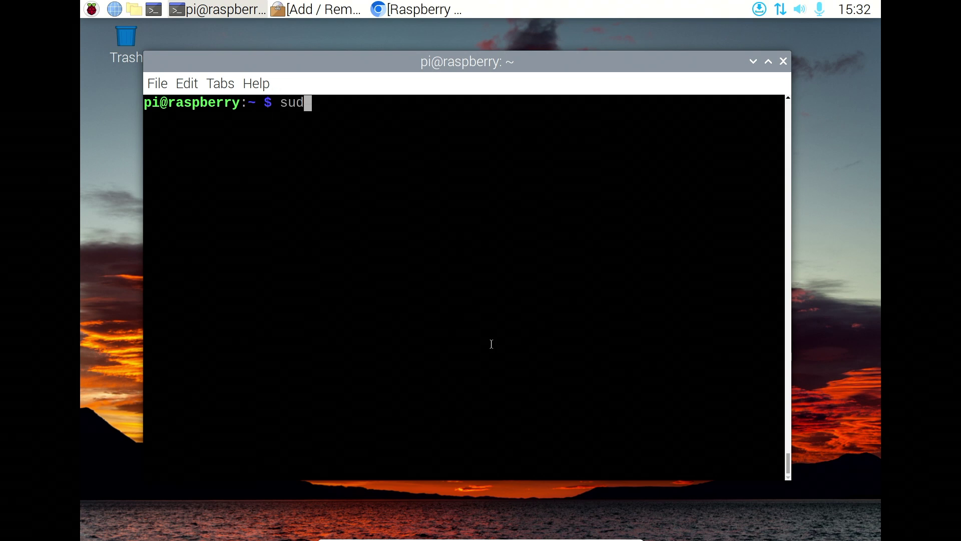
pyautogui.write('o apt inst')
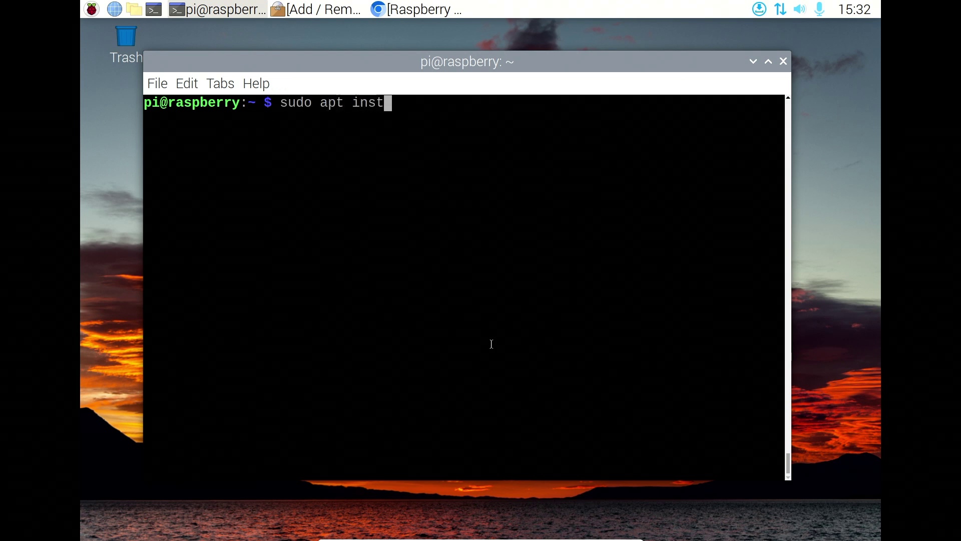
pyautogui.write('all firefox-esr')
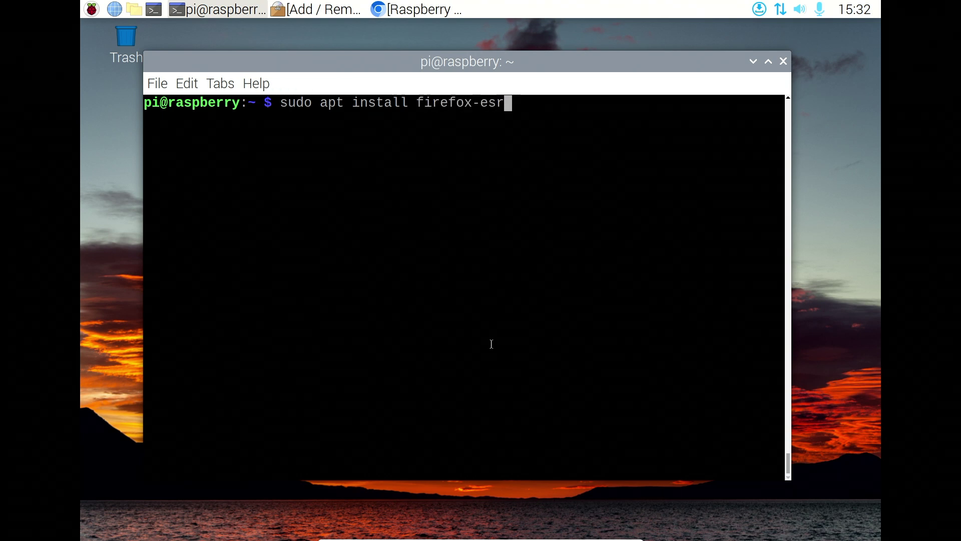
pyautogui.press('Return')
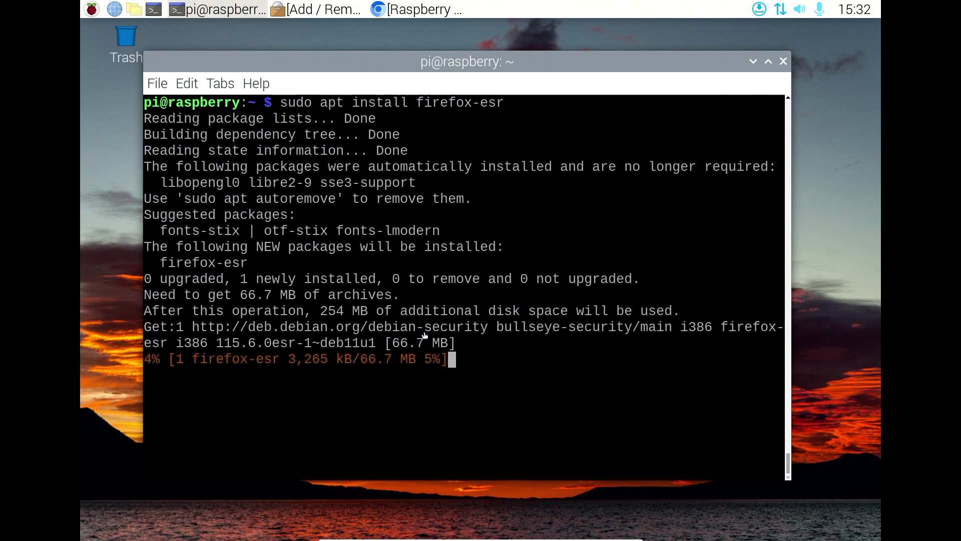
pyautogui.click(315, 9)
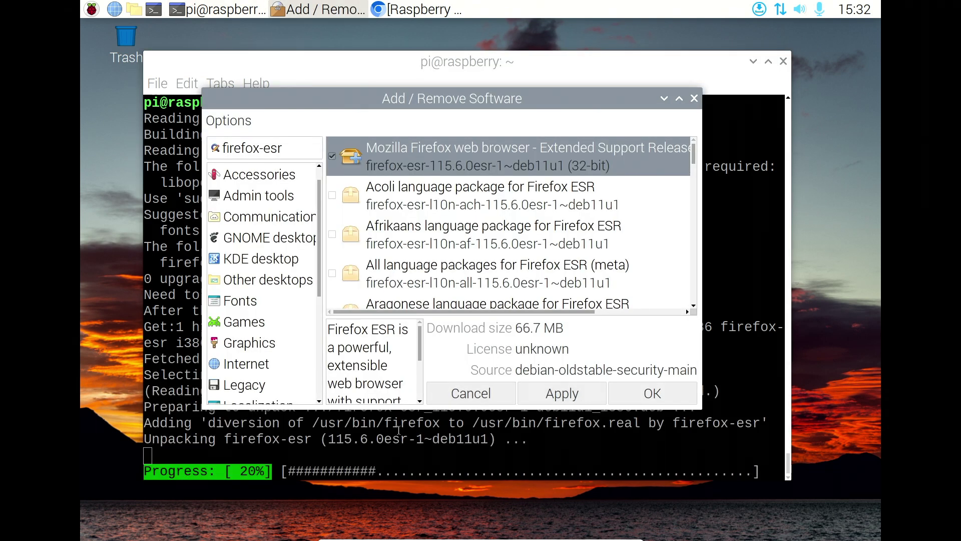
pyautogui.click(694, 99)
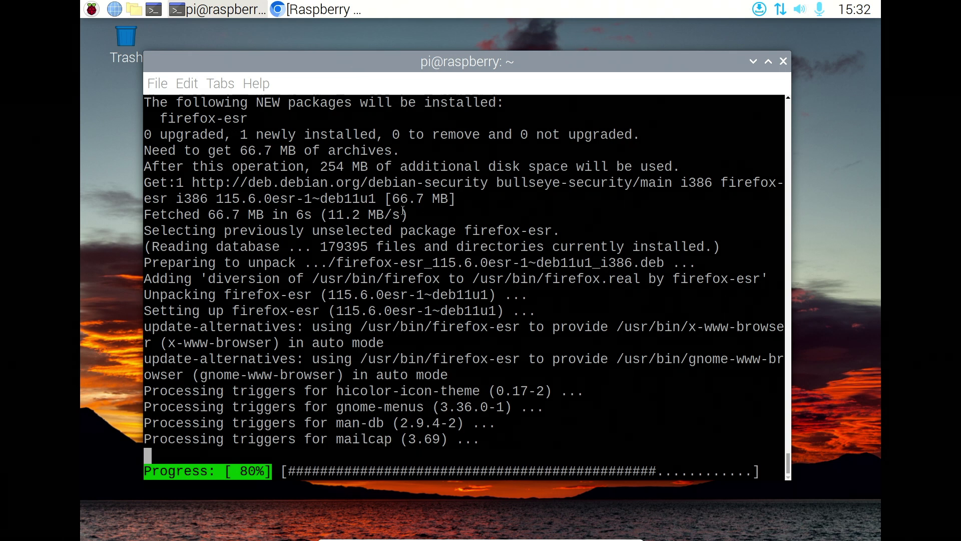
# - Launch Firefox ESR from the Raspberry menu's Internet applications
pyautogui.click(91, 9)
pyautogui.moveTo(124, 96)
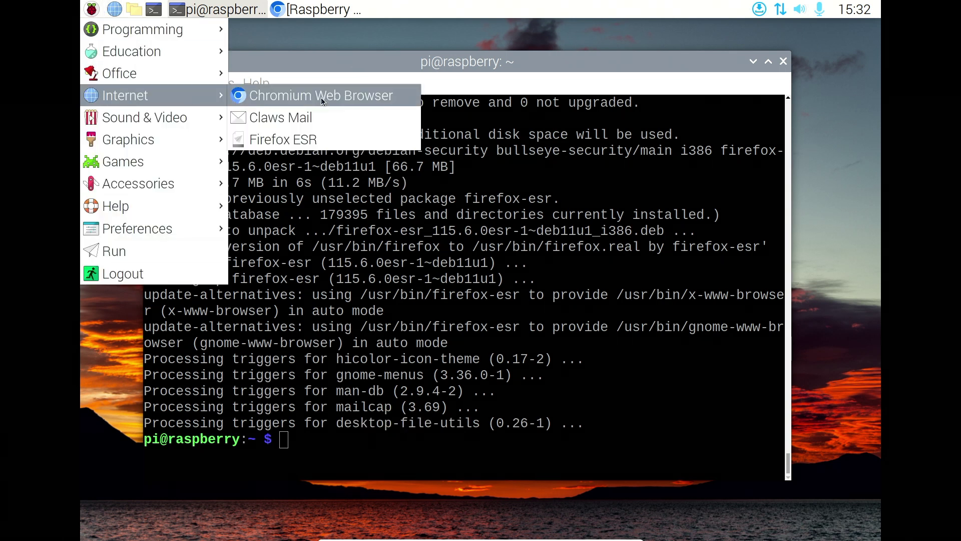
pyautogui.click(319, 138)
# - Maximize the Firefox ESR window and remove Firefox View from the toolbar
pyautogui.click(92, 9)
pyautogui.moveTo(153, 101)
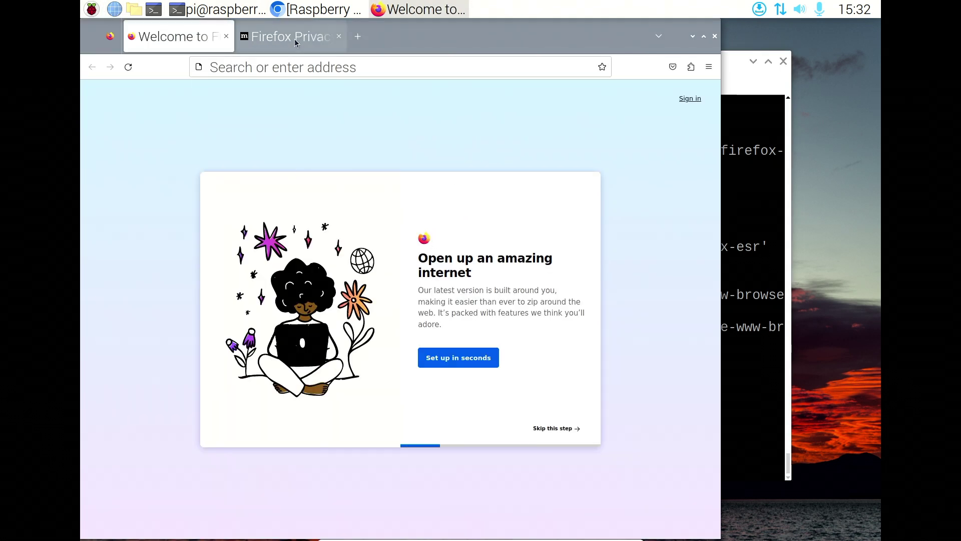
pyautogui.click(705, 36)
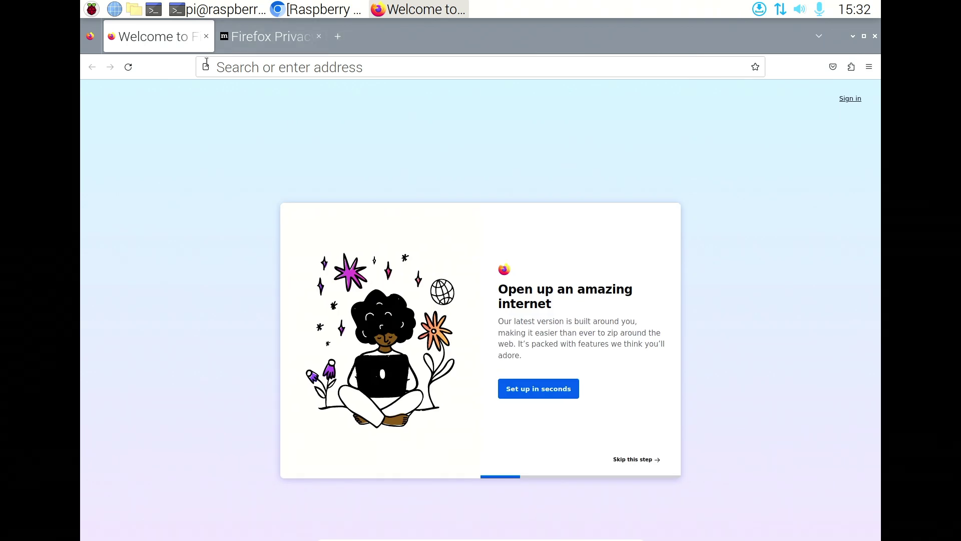
pyautogui.rightClick(91, 38)
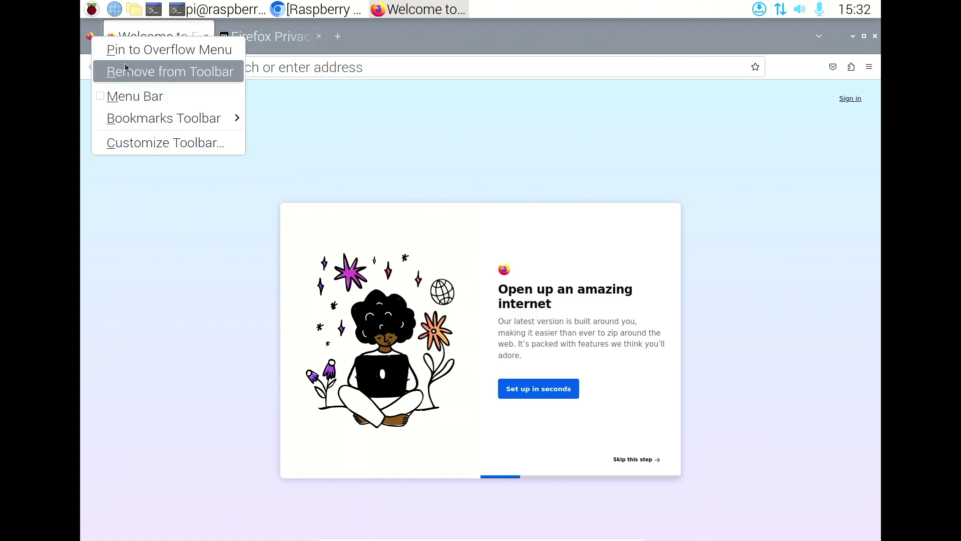
pyautogui.click(137, 72)
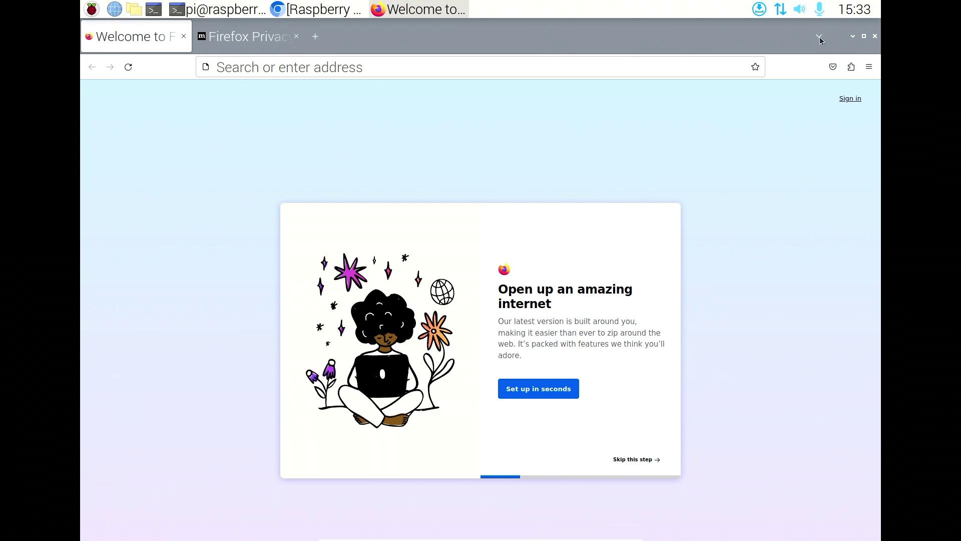
# - Show the menu bar, hide it again, and switch to the Firefox Privacy Notice tab
pyautogui.rightClick(753, 44)
pyautogui.click(765, 176)
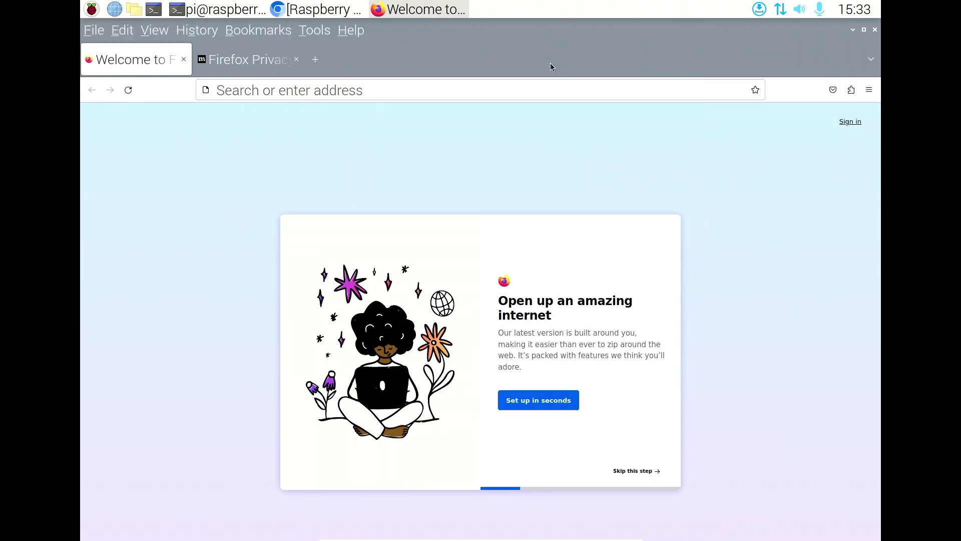
pyautogui.rightClick(484, 43)
pyautogui.click(527, 176)
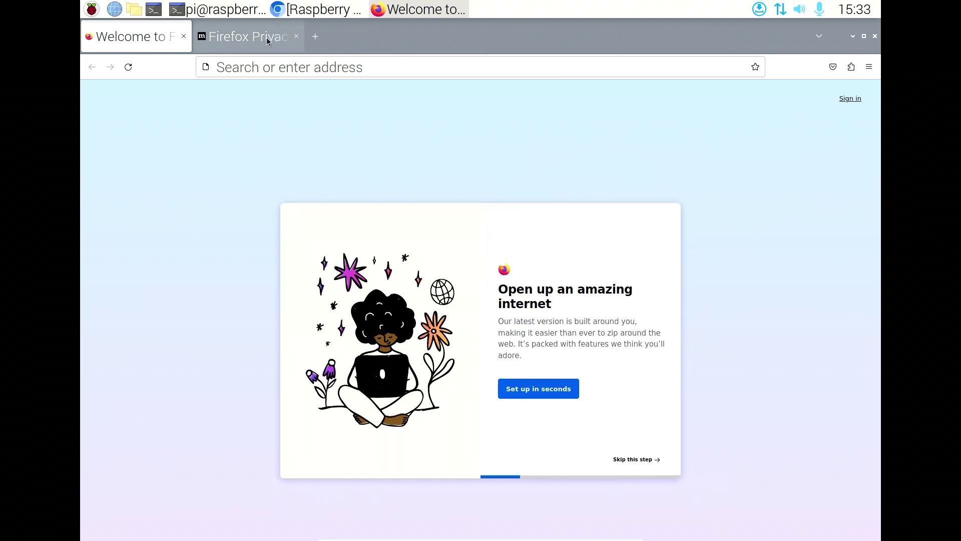
pyautogui.click(304, 48)
# - Close the welcome tab, load google.com, and decline the holiday deals popup
pyautogui.click(179, 47)
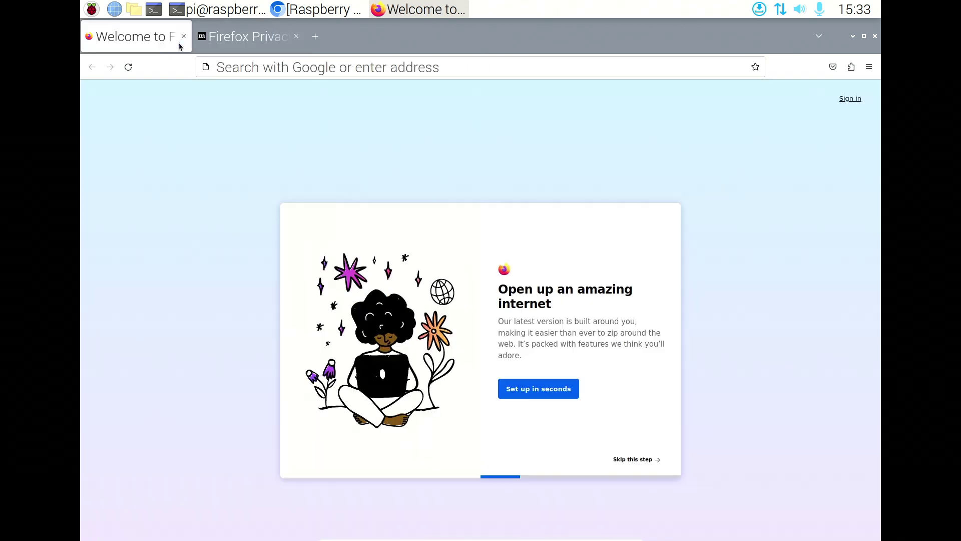
pyautogui.click(183, 36)
pyautogui.click(250, 65)
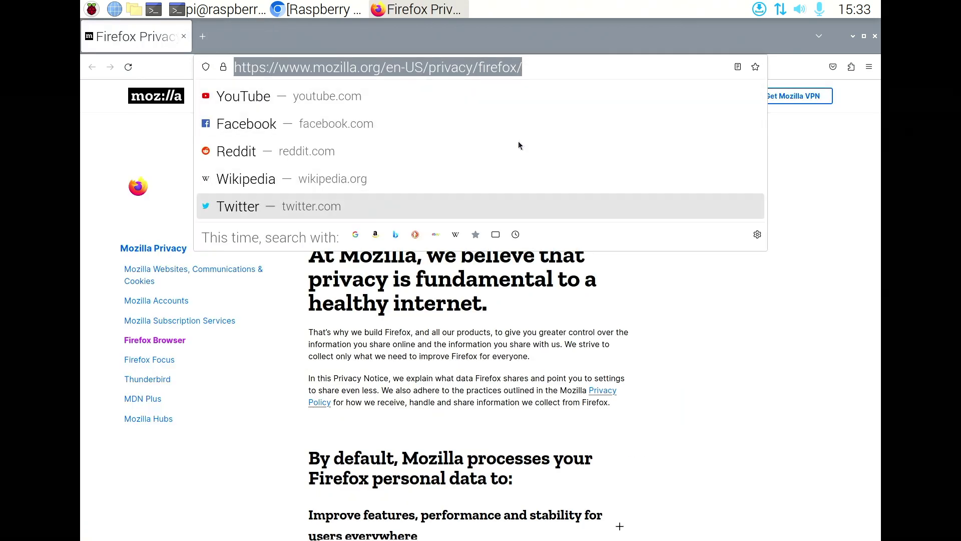
pyautogui.write('googhl')
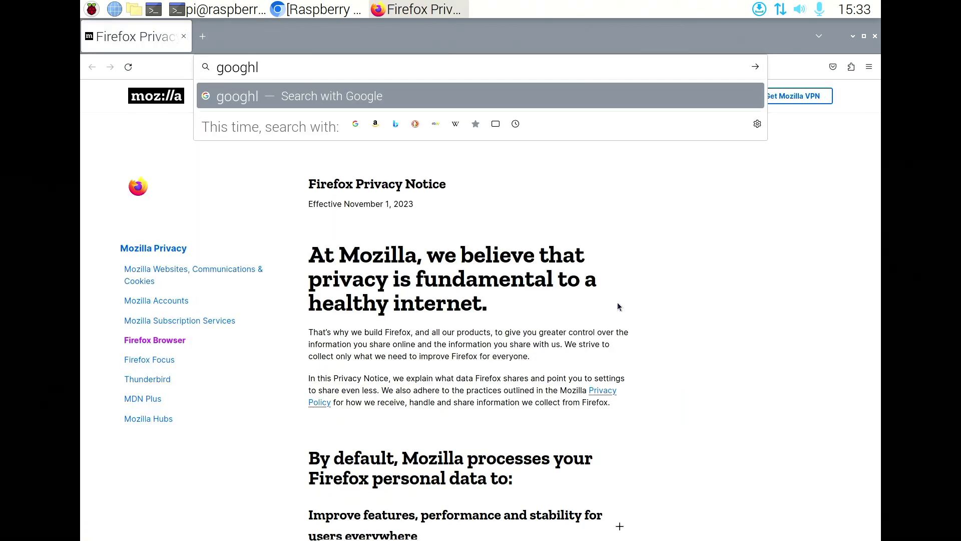
pyautogui.press('BackSpace')
pyautogui.press('BackSpace')
pyautogui.write('le.com')
pyautogui.press('Return')
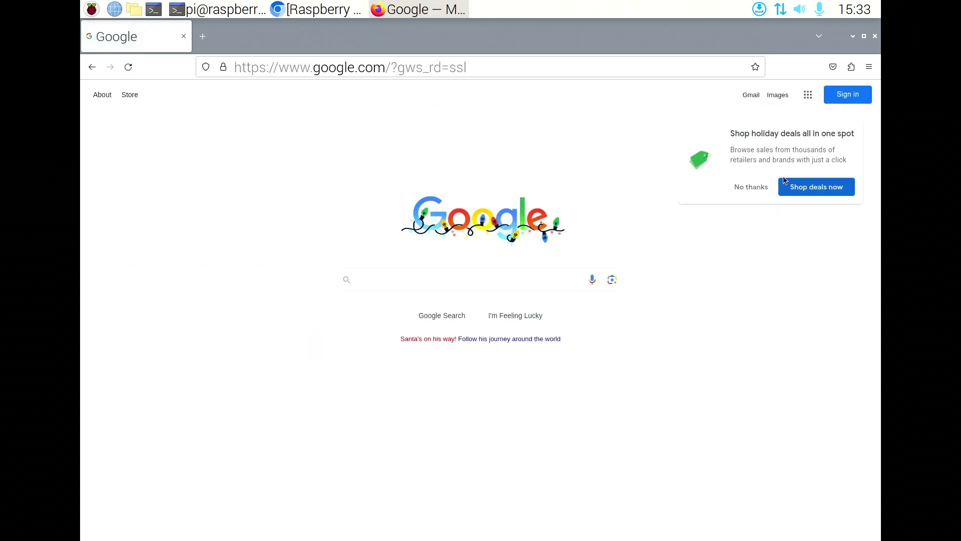
pyautogui.click(752, 188)
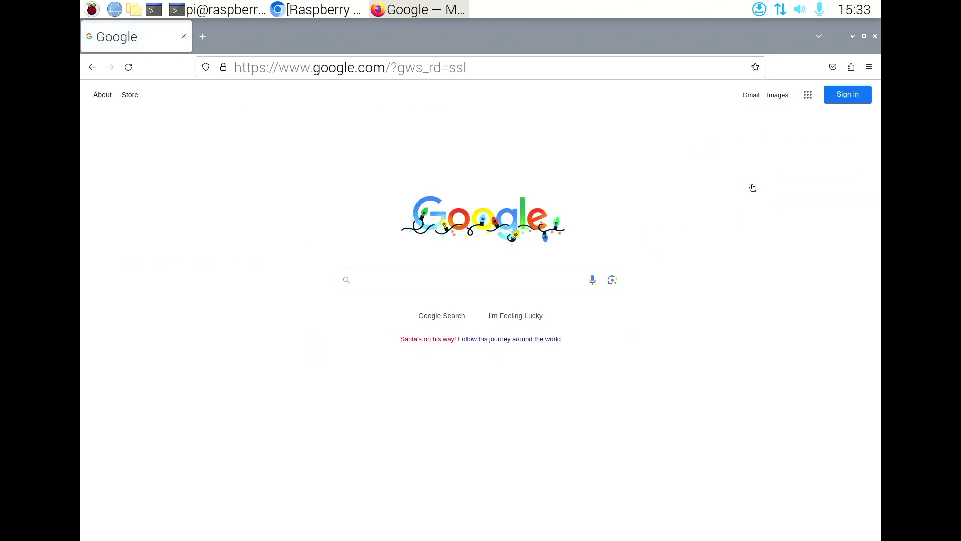
# - Close the Firefox, Chromium and terminal windows, leaving the desktop empty
pyautogui.rightClick(416, 9)
pyautogui.click(422, 31)
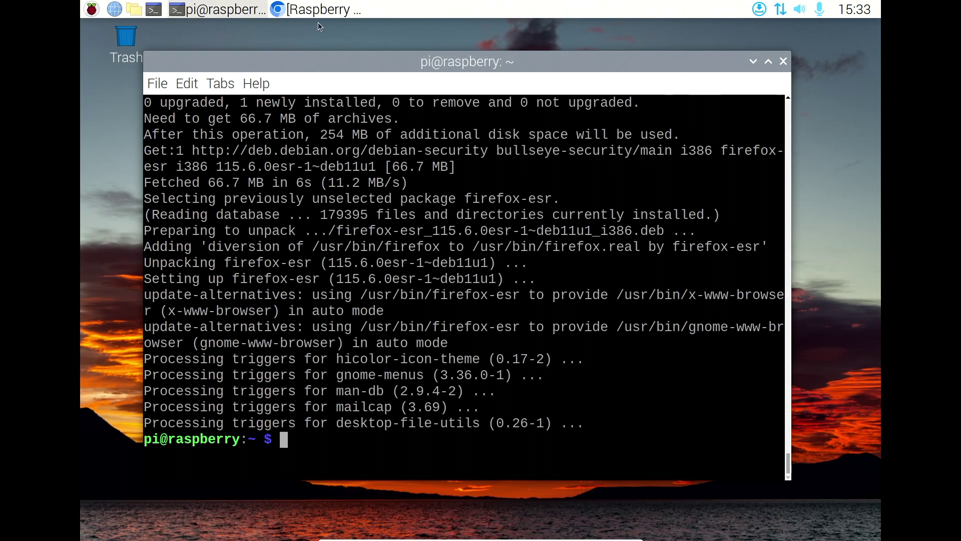
pyautogui.rightClick(319, 10)
pyautogui.click(328, 29)
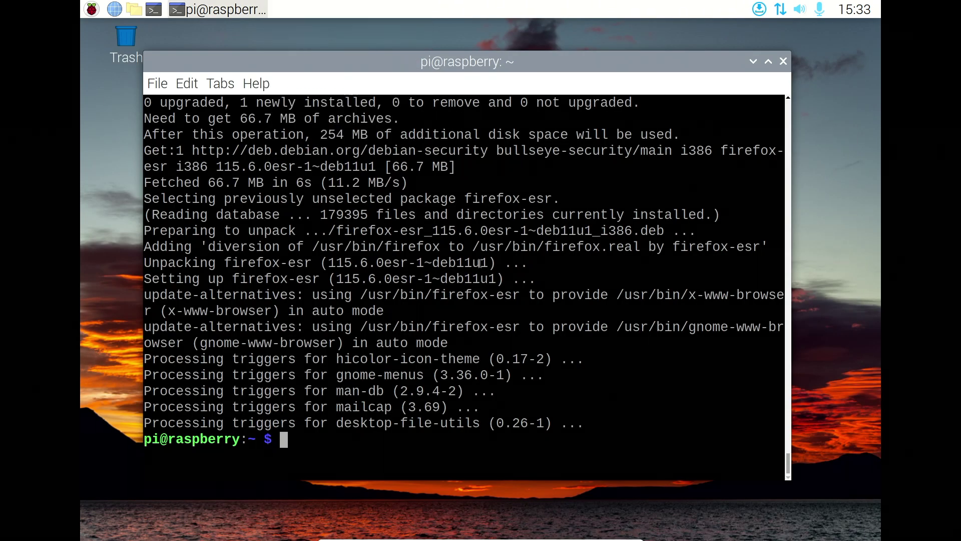
pyautogui.click(783, 61)
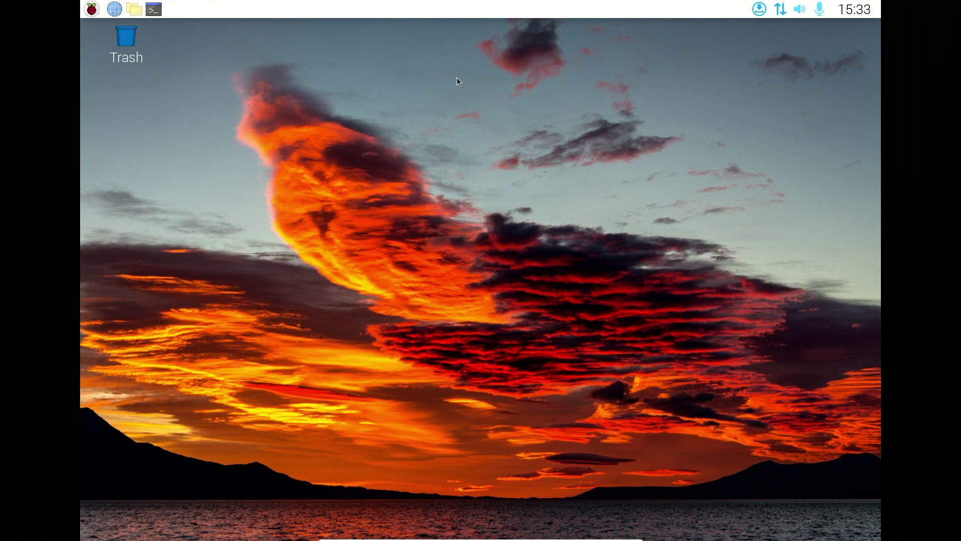
pyautogui.click(154, 10)
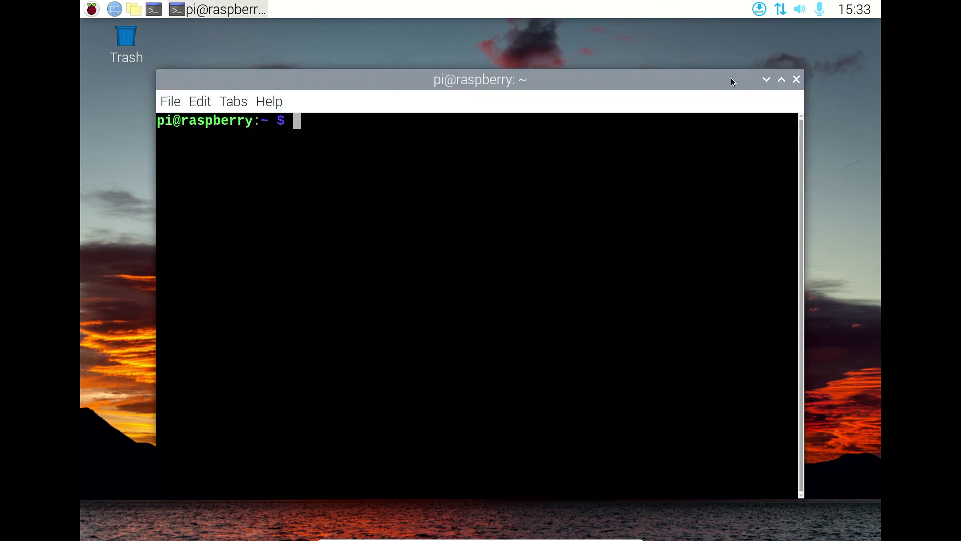
pyautogui.click(795, 79)
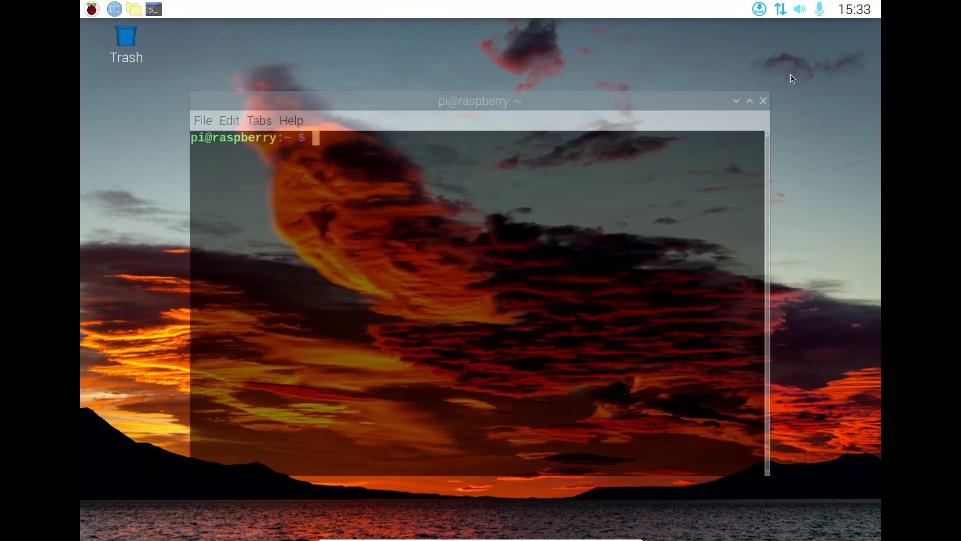
# - Show the pending package updates from the tray, scroll the list, and close it without installing
pyautogui.click(760, 16)
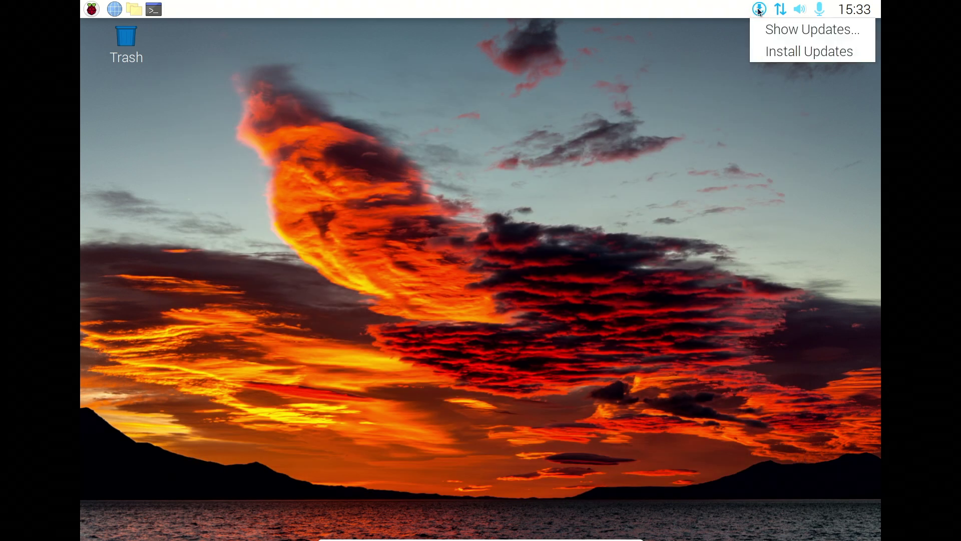
pyautogui.click(765, 29)
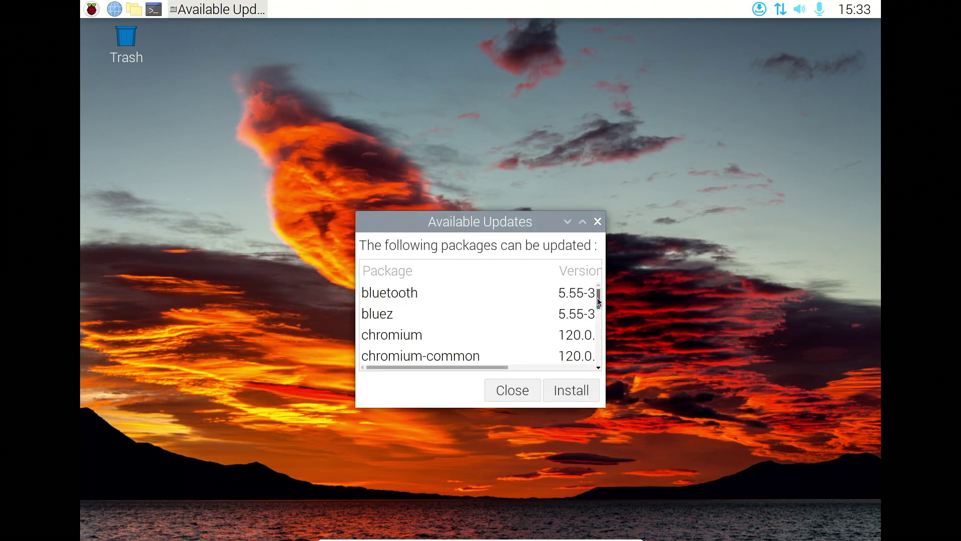
pyautogui.moveTo(597, 298); pyautogui.dragTo(593, 362)
pyautogui.click(512, 390)
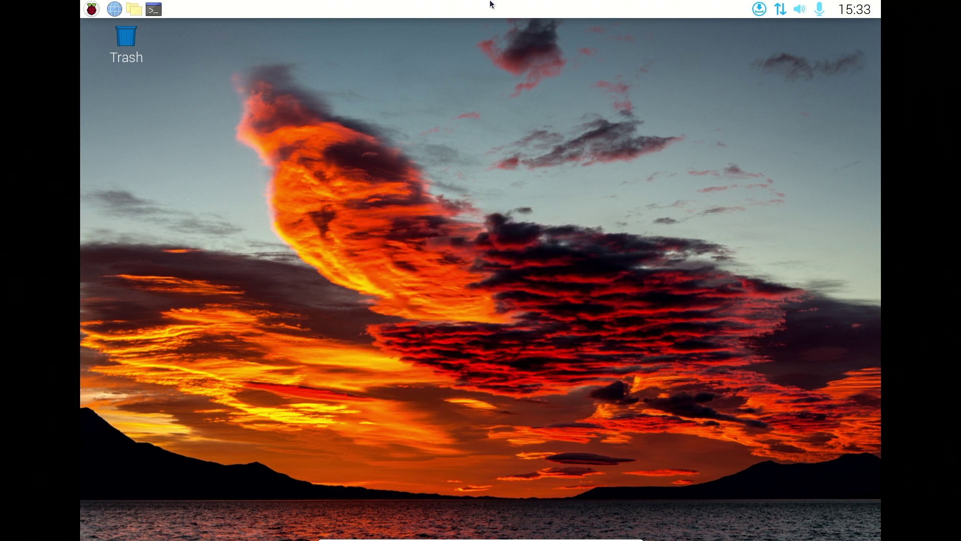
# - Reboot from the Raspberry menu's shutdown options, booting the default Debian entry at GRUB
pyautogui.click(92, 9)
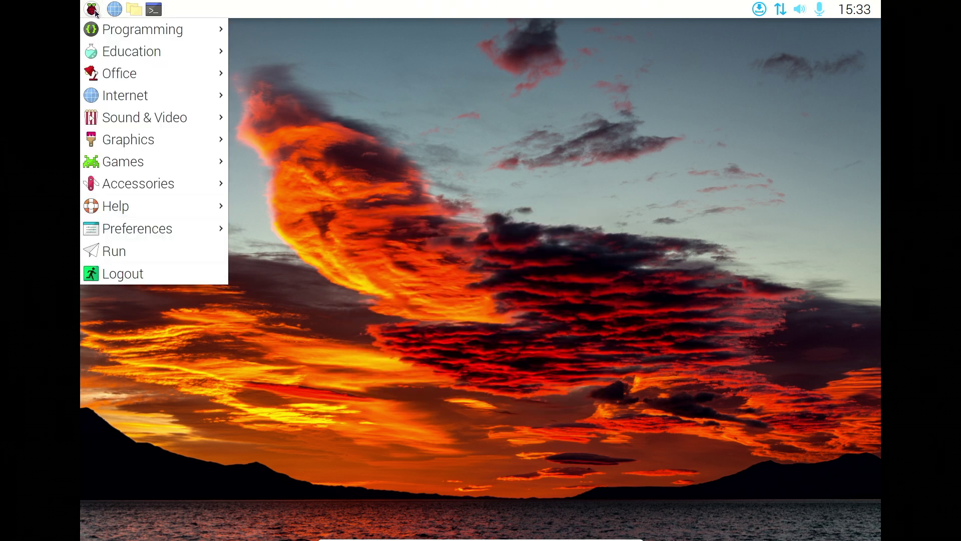
pyautogui.click(136, 274)
pyautogui.click(468, 325)
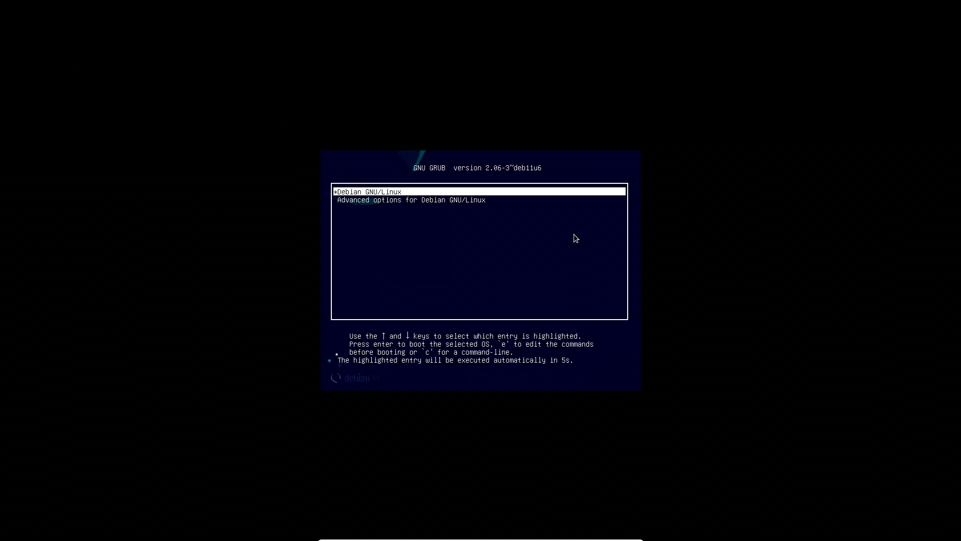
pyautogui.press('Return')
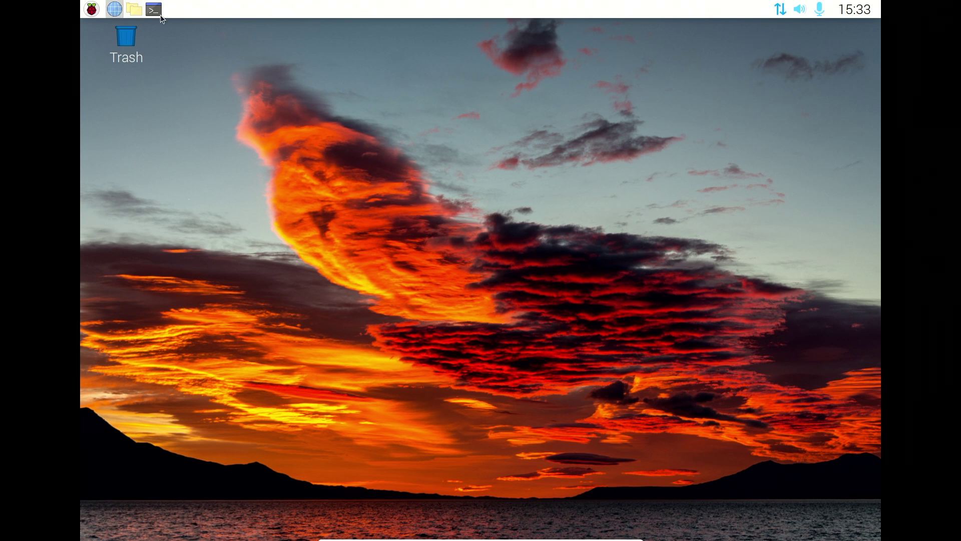
pyautogui.click(91, 9)
pyautogui.moveTo(141, 107)
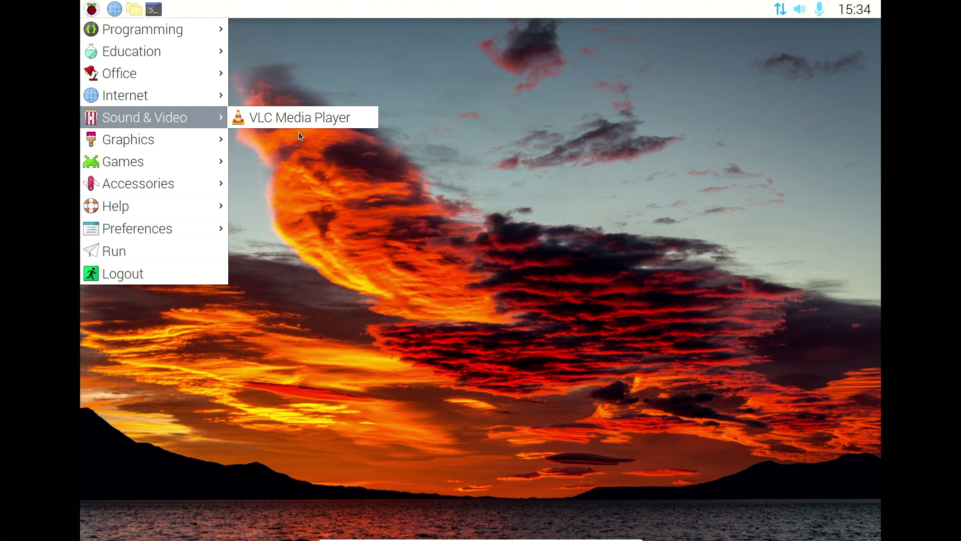
pyautogui.click(295, 118)
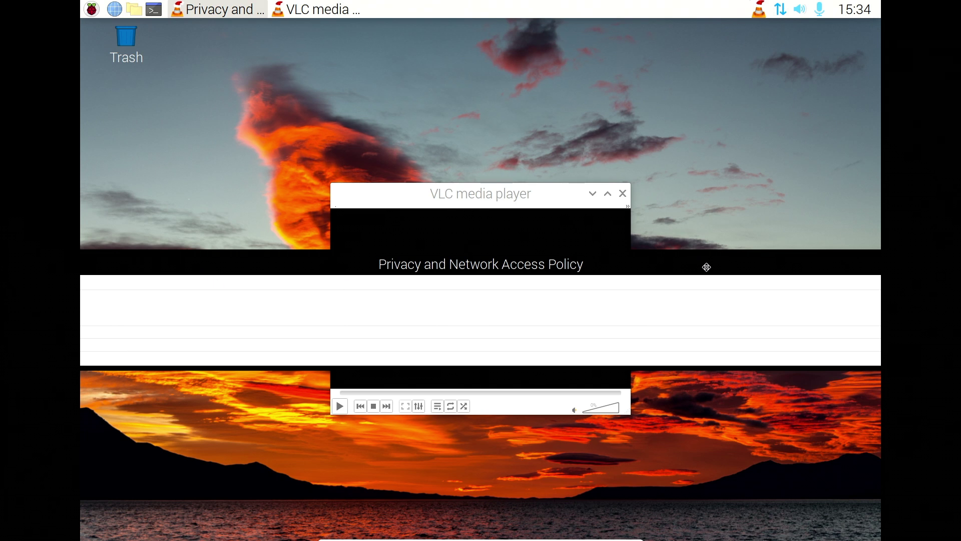
pyautogui.moveTo(706, 266); pyautogui.dragTo(7, 281)
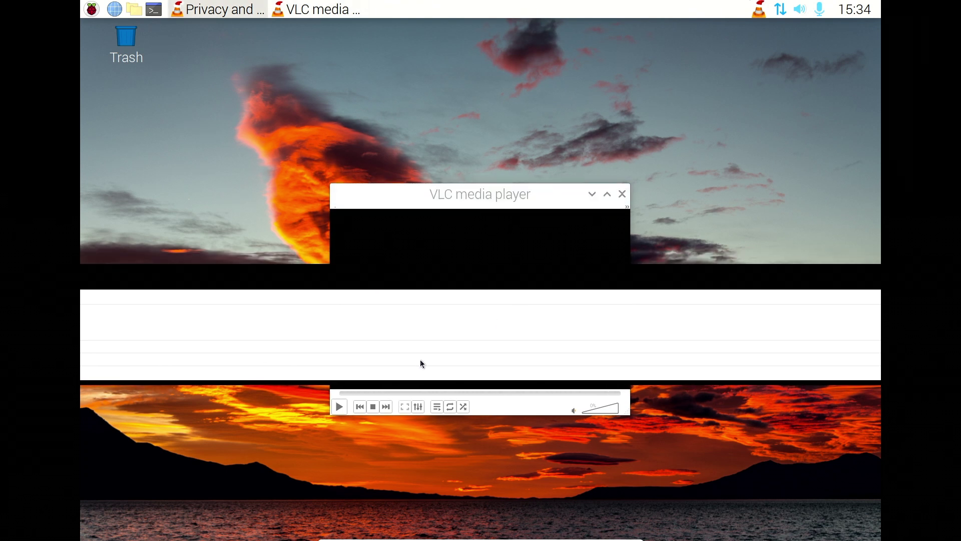
pyautogui.rightClick(216, 9)
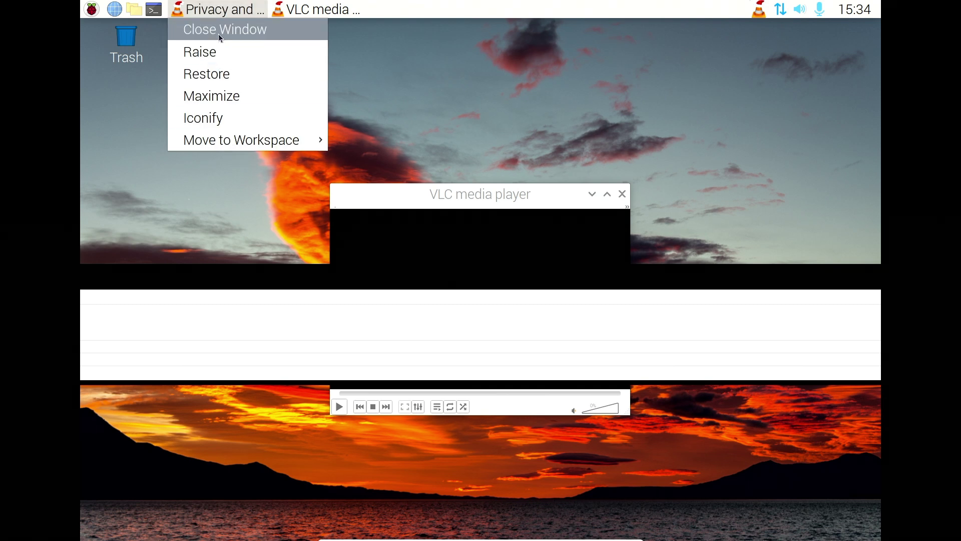
pyautogui.click(221, 31)
pyautogui.doubleClick(455, 199)
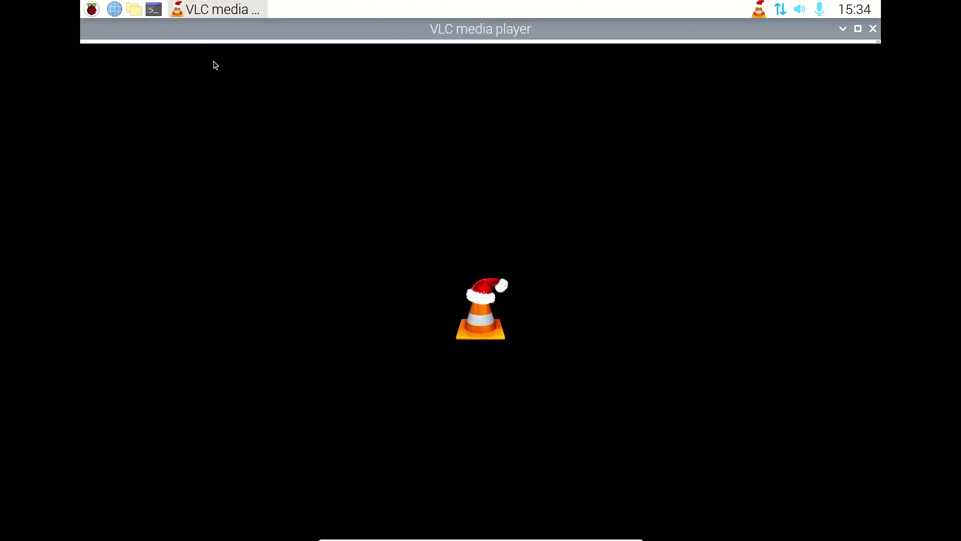
pyautogui.doubleClick(172, 33)
pyautogui.rightClick(200, 9)
pyautogui.click(199, 28)
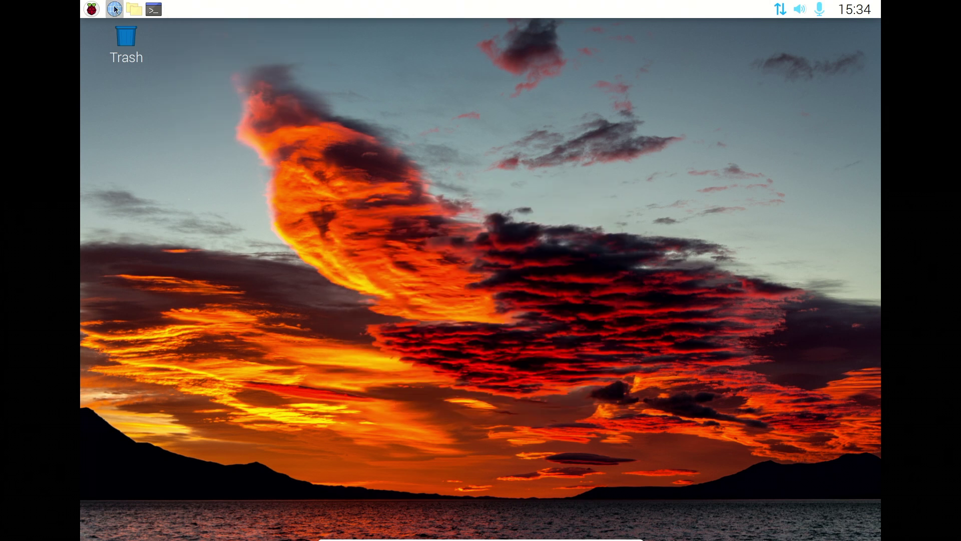
pyautogui.click(92, 9)
pyautogui.moveTo(166, 114)
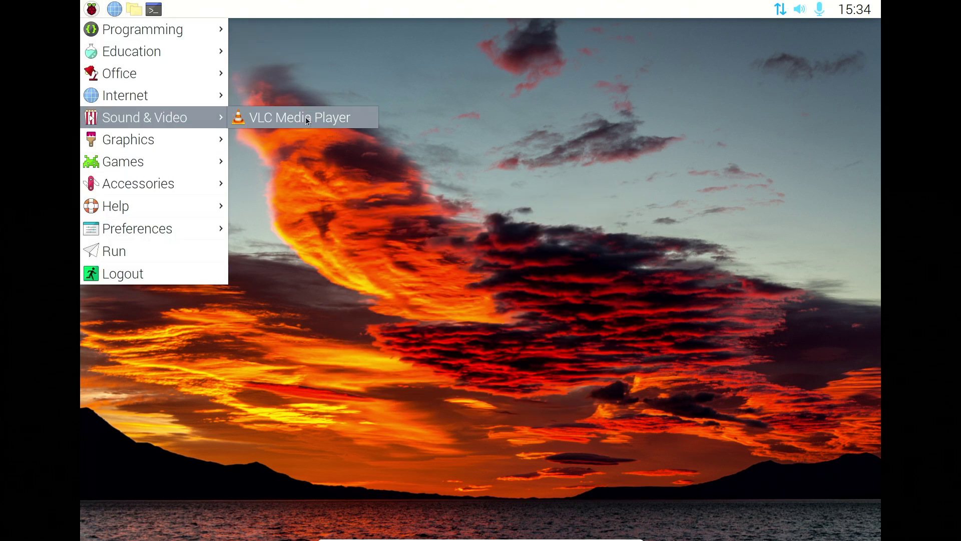
pyautogui.click(305, 116)
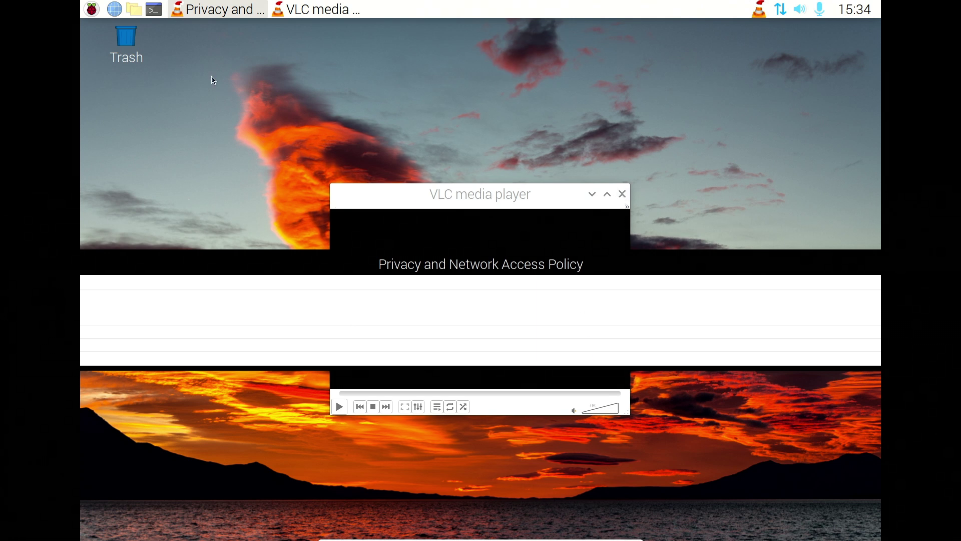
pyautogui.rightClick(295, 9)
pyautogui.click(271, 26)
pyautogui.rightClick(240, 9)
pyautogui.click(235, 29)
pyautogui.rightClick(240, 9)
pyautogui.click(243, 22)
pyautogui.click(92, 10)
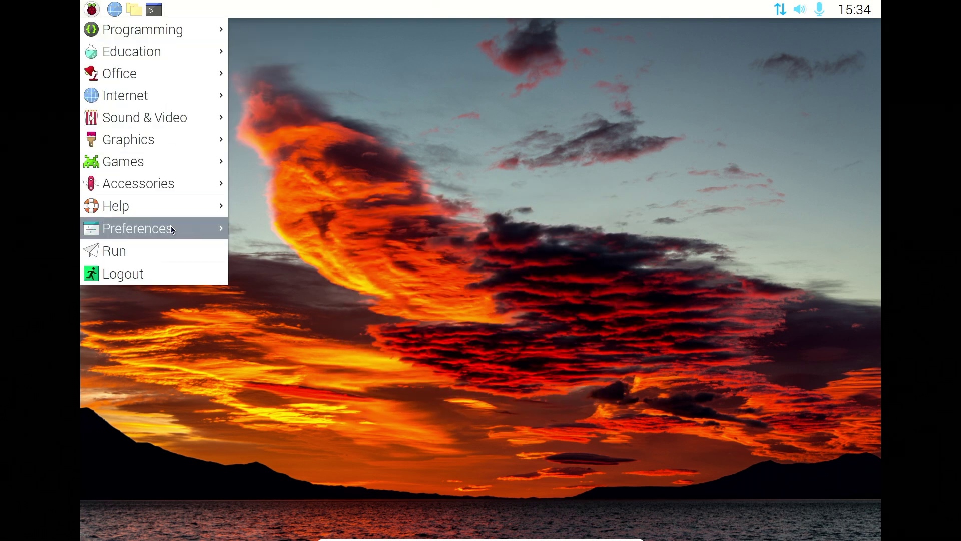
# - Set Virtual1 to 1920x1200 in Screen Layout Editor, apply it, and accept the reboot
pyautogui.moveTo(170, 228)
pyautogui.click(344, 403)
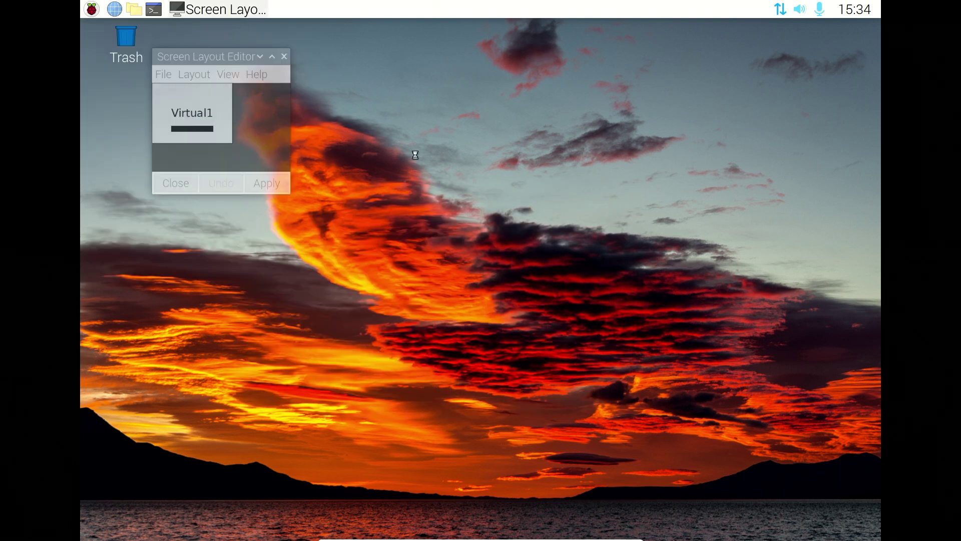
pyautogui.click(207, 71)
pyautogui.moveTo(226, 133)
pyautogui.moveTo(393, 136)
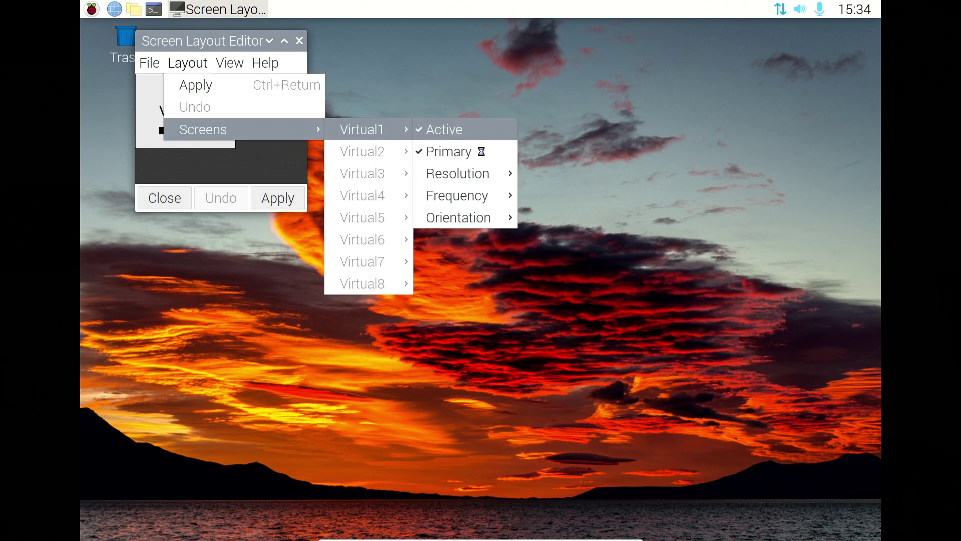
pyautogui.moveTo(486, 173)
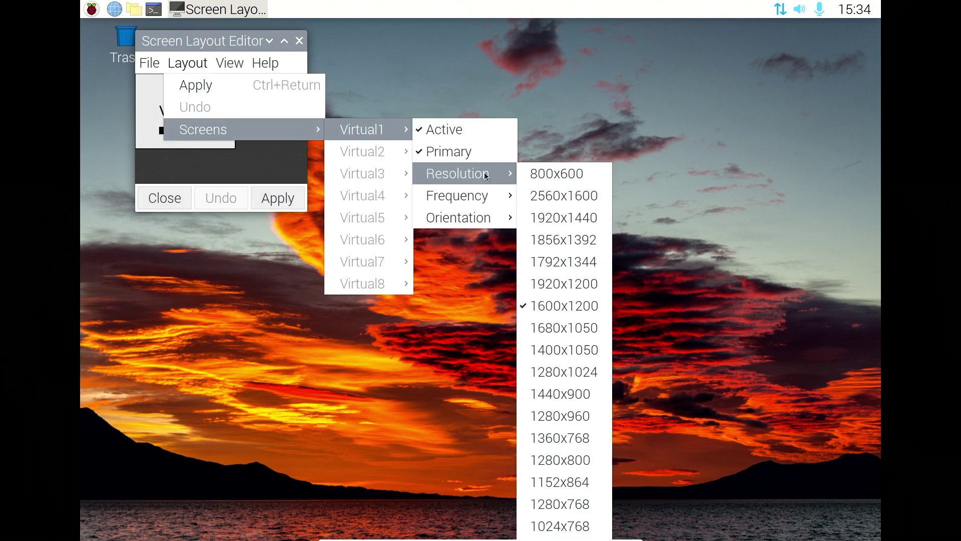
pyautogui.click(597, 288)
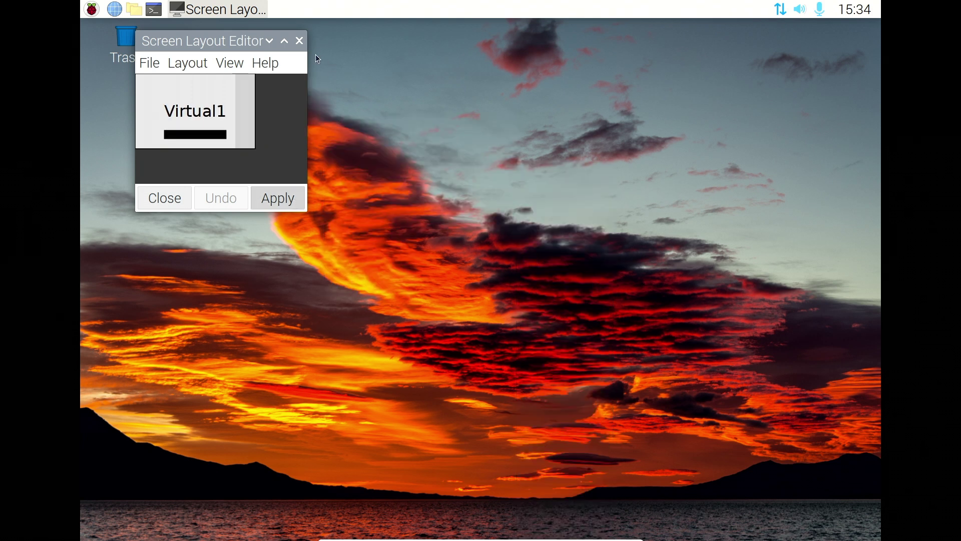
pyautogui.click(433, 179)
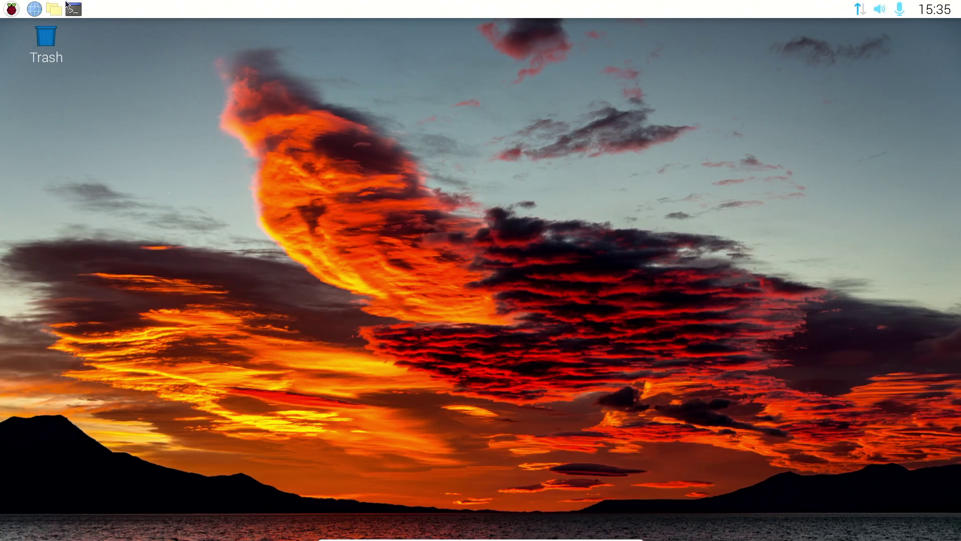
pyautogui.click(11, 9)
pyautogui.moveTo(119, 117)
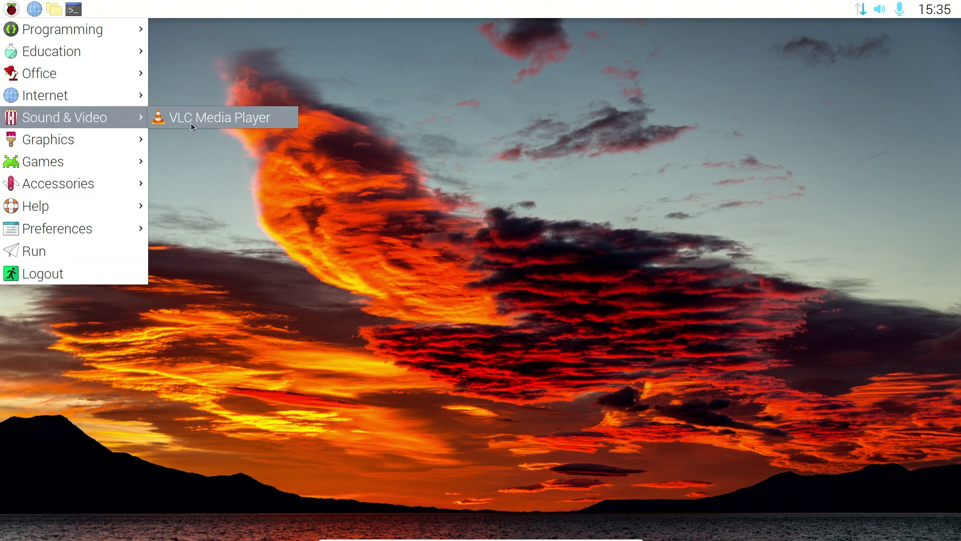
pyautogui.click(178, 121)
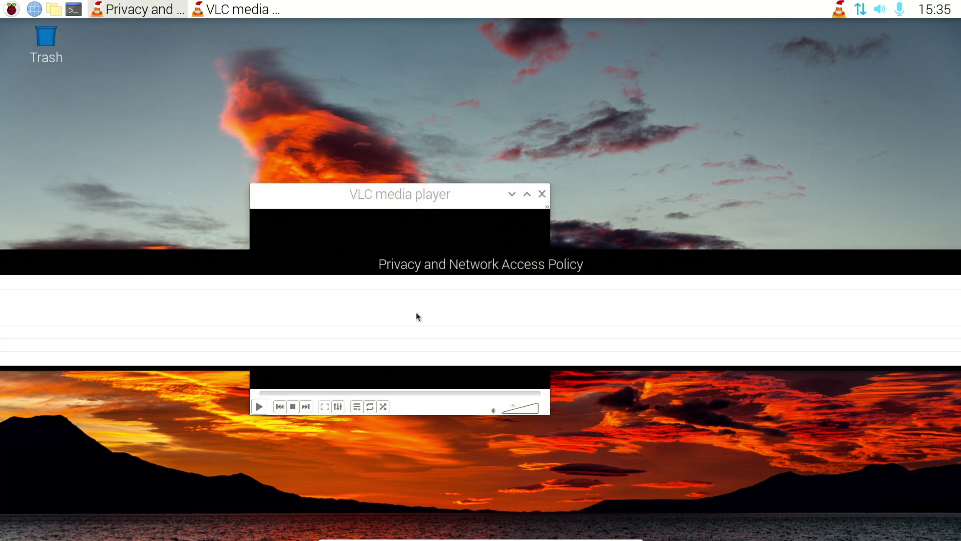
pyautogui.moveTo(417, 266); pyautogui.dragTo(543, 187)
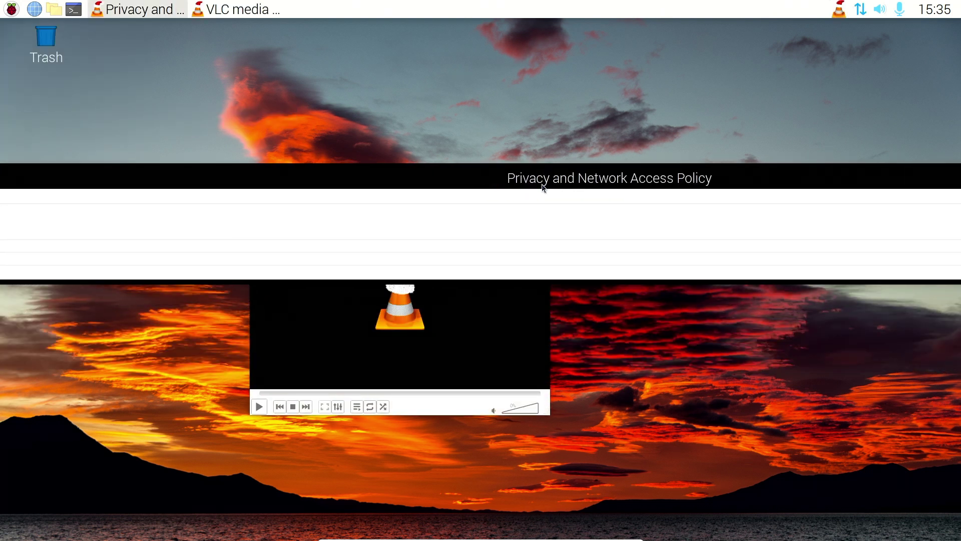
pyautogui.rightClick(217, 19)
pyautogui.rightClick(215, 10)
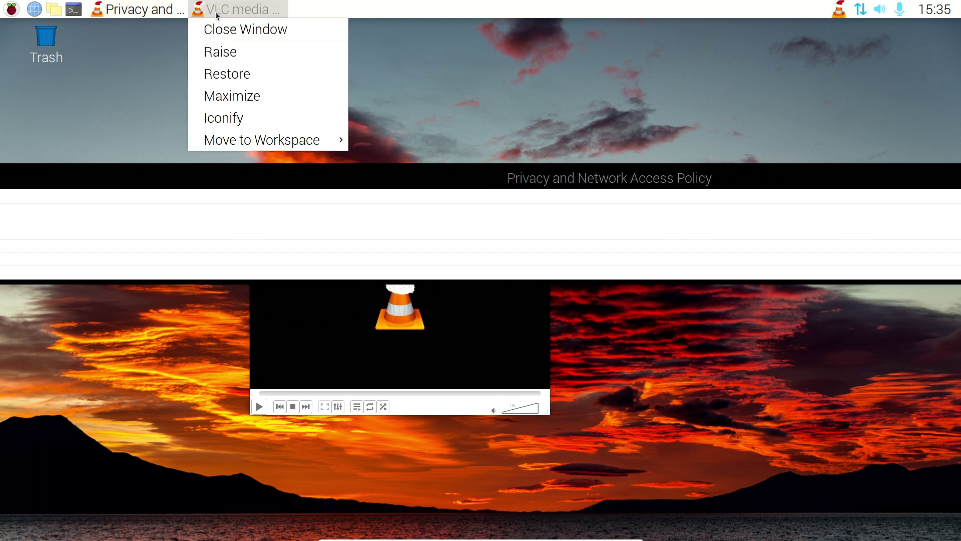
pyautogui.click(165, 9)
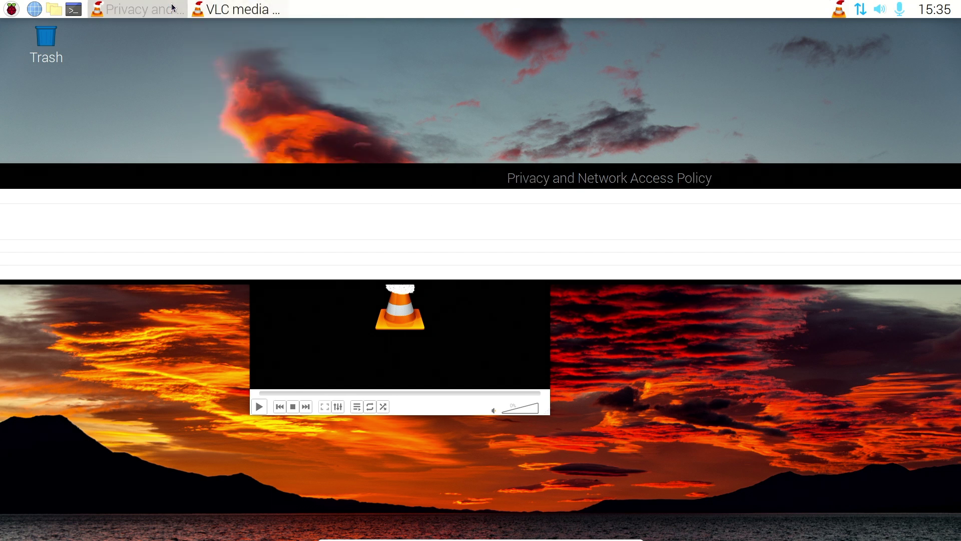
pyautogui.rightClick(165, 9)
pyautogui.click(194, 25)
pyautogui.rightClick(150, 9)
pyautogui.click(149, 29)
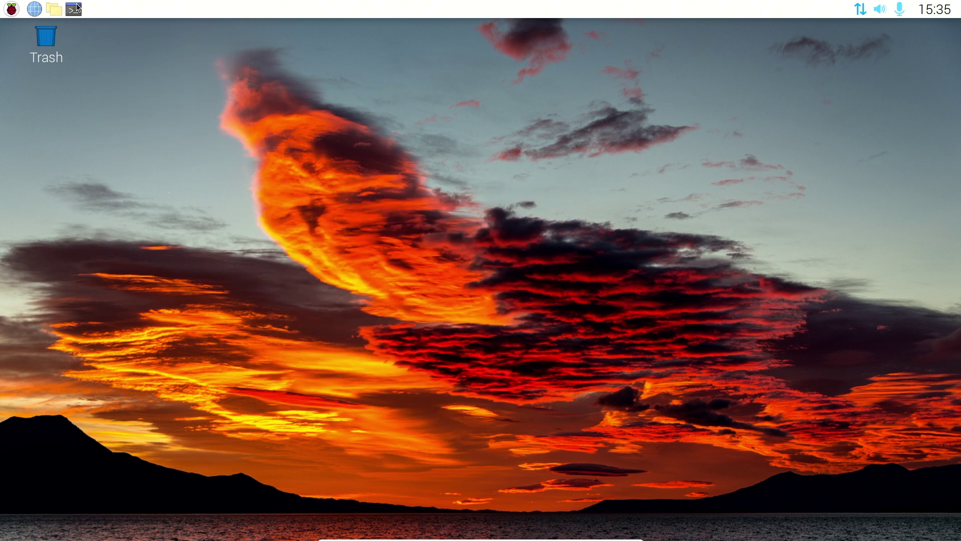
pyautogui.click(11, 9)
pyautogui.moveTo(49, 148)
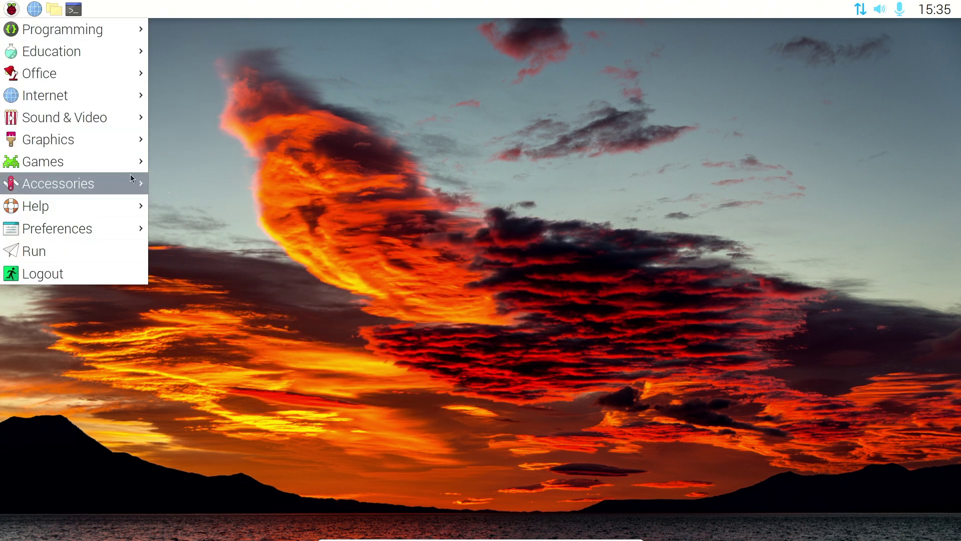
pyautogui.moveTo(126, 163)
pyautogui.moveTo(119, 219)
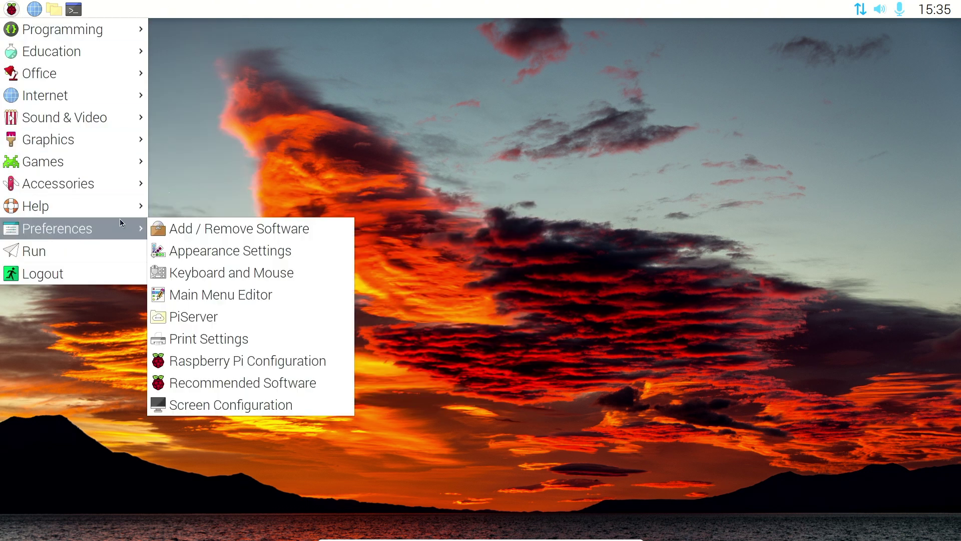
# - Launch PiServer and drag its wizard up so the whole Introduction page is visible
pyautogui.click(263, 317)
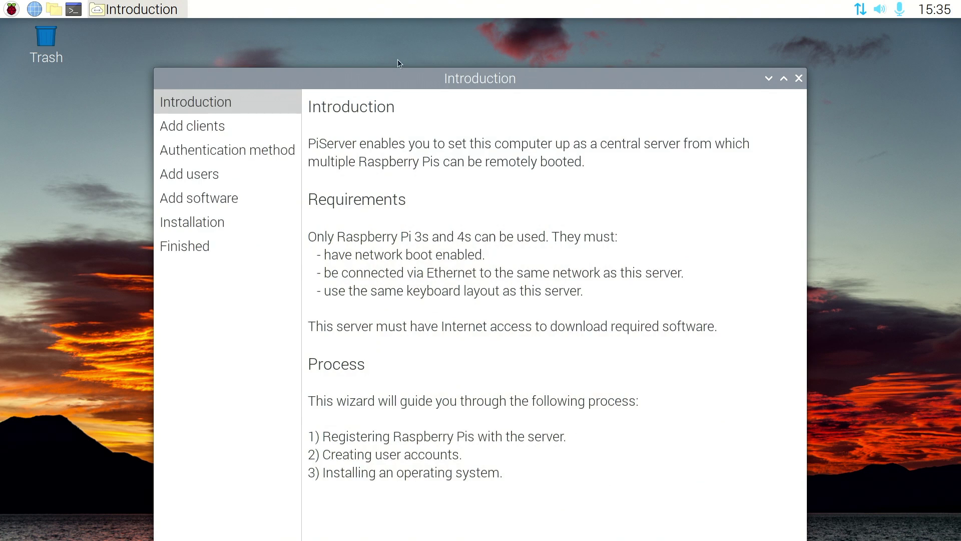
pyautogui.moveTo(438, 77); pyautogui.dragTo(460, 48)
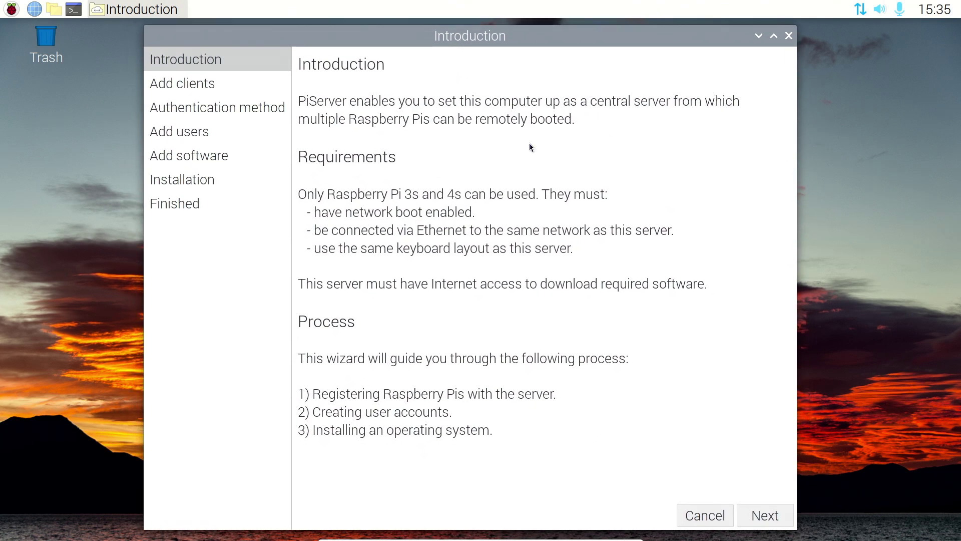